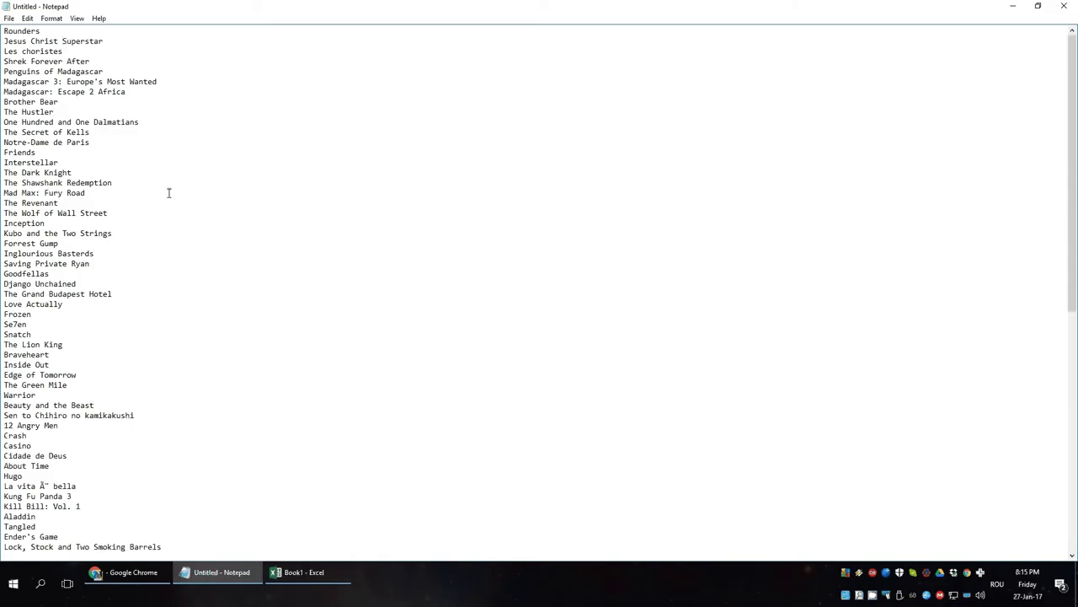
- Copy the first title, Rounders, from the Notepad movie list
left_click(109, 175)
key("shift+End")
key("ctrl+c")
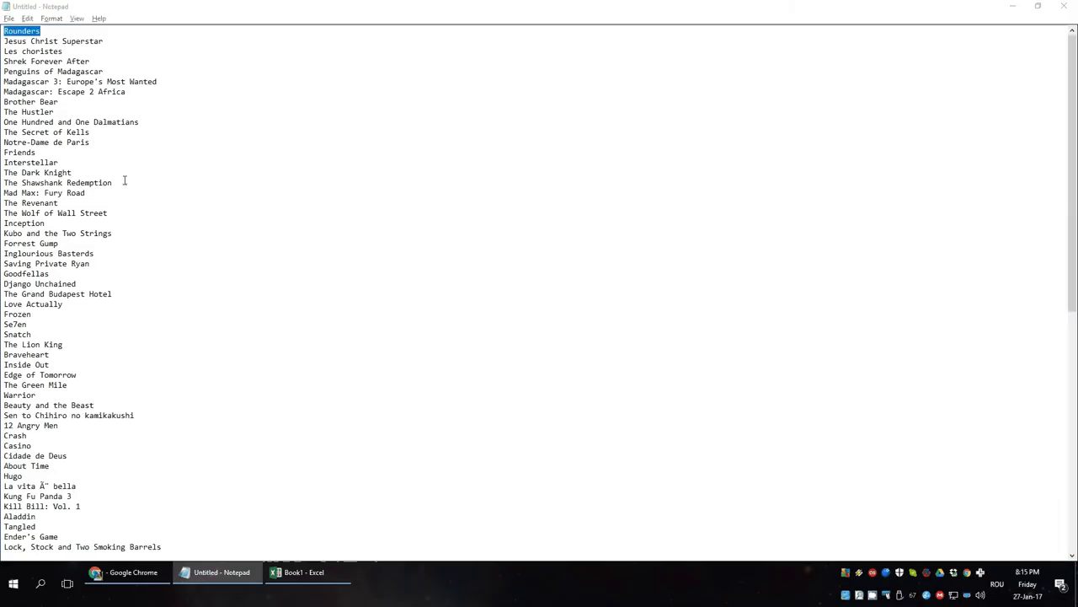
key("alt+Tab")
key("alt+Tab")
- Search Google for Rounders and copy the next title, Les choristes
key("ctrl+v")
key("Return")
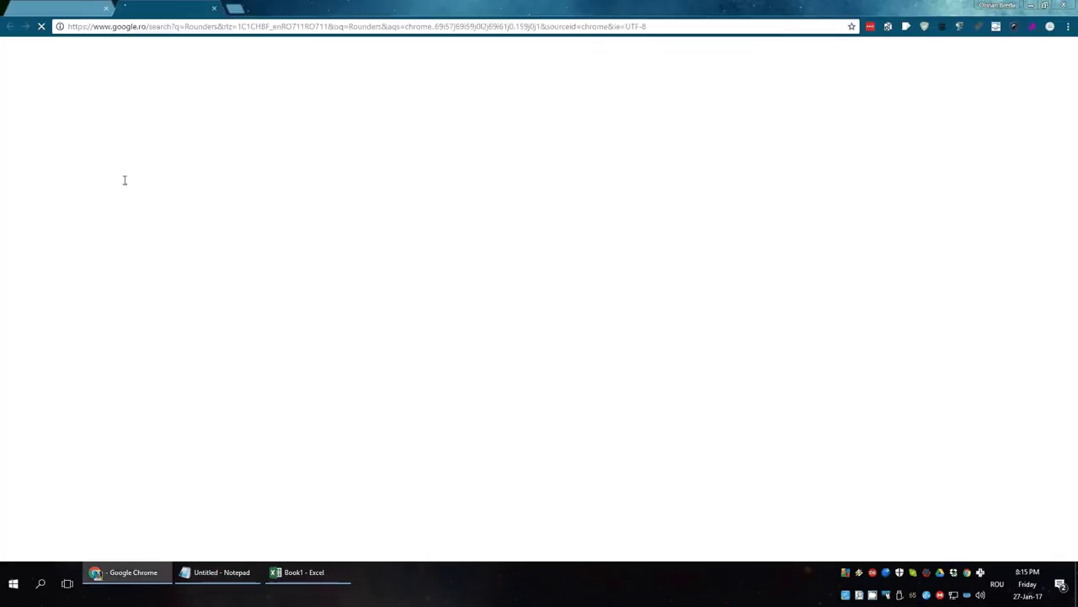
key("alt+Tab")
key("Down")
key("Down")
key("Home")
key("shift+End")
key("ctrl+c")
key("alt+Tab")
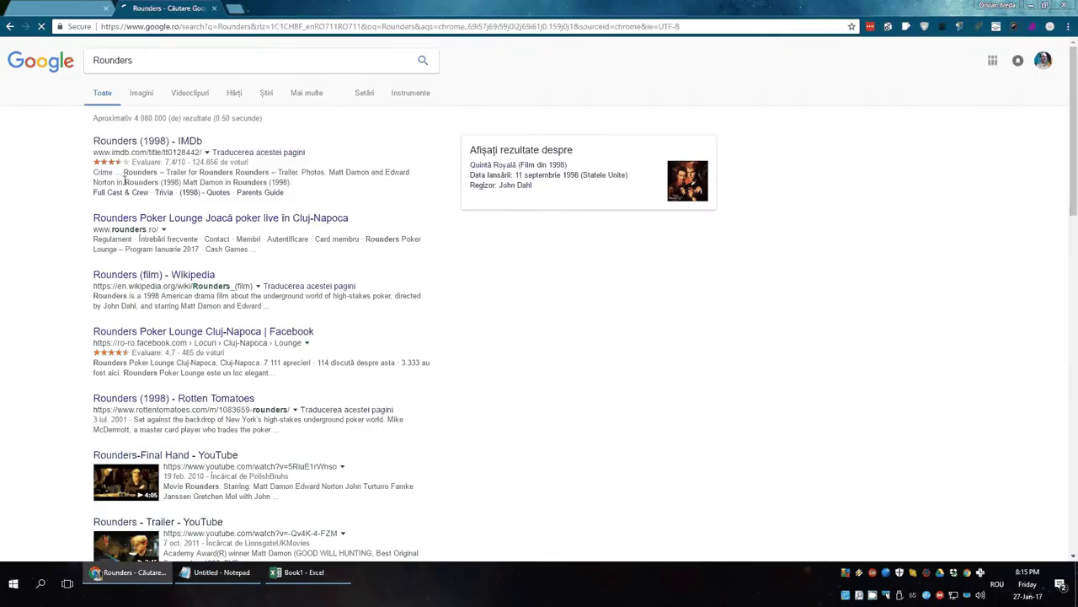
- Search Les choristes and Shrek Forever After in their own tabs
key("ctrl+v")
key("Return")
key("alt+Tab")
key("Down")
key("Home")
key("shift+End")
key("ctrl+c")
key("alt+Tab")
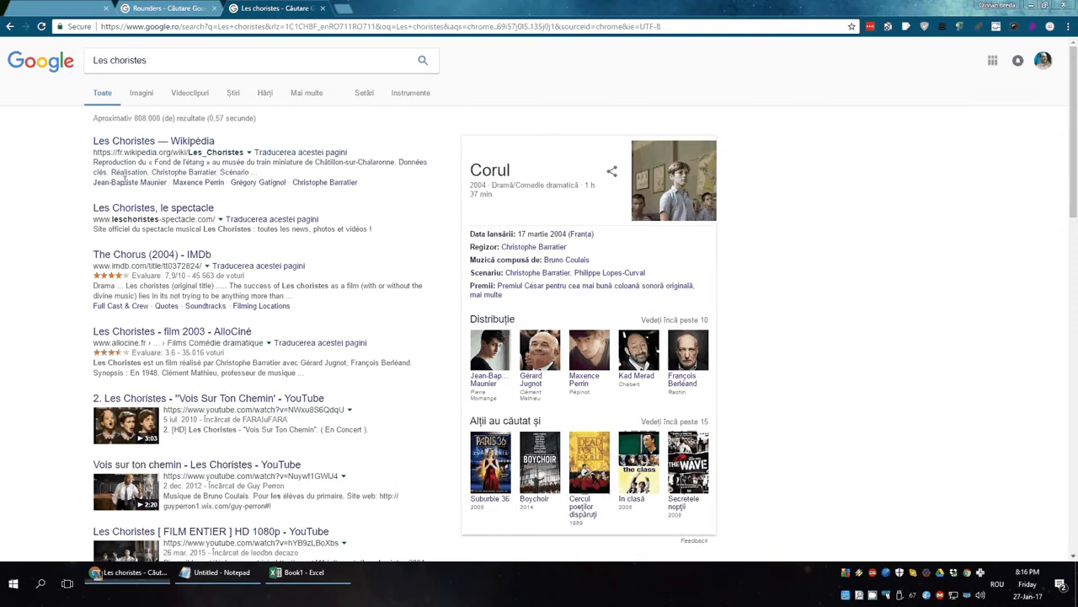
key("ctrl+t")
key("ctrl+v")
key("Return")
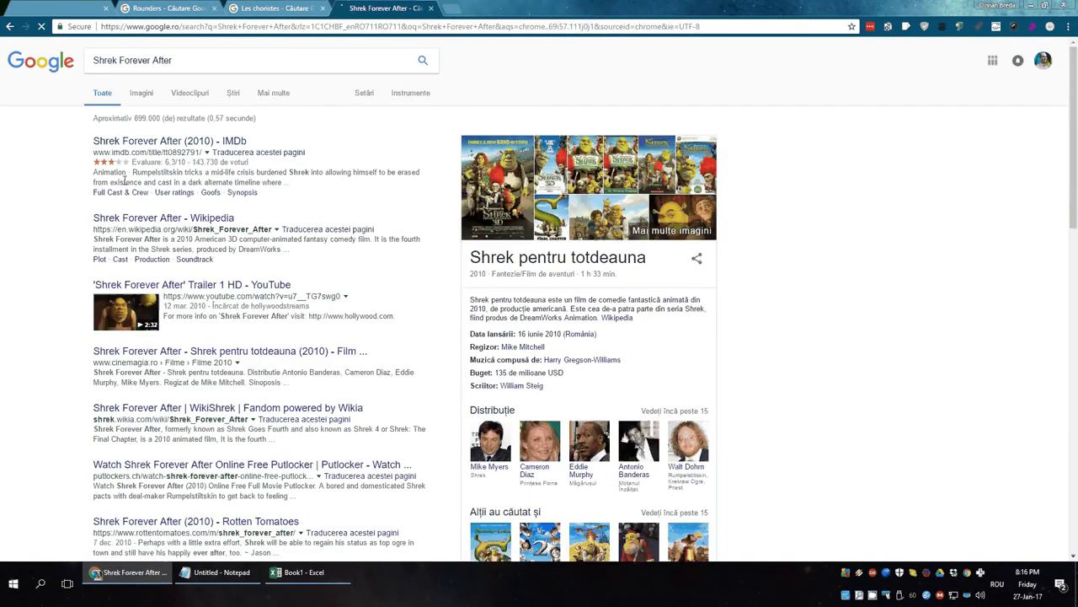
- Open the IMDb pages for Rounders, The Chorus (2004) and Shrek Forever After (2010)
key("ctrl+Tab")
left_click(143, 141)
key("ctrl+Tab")
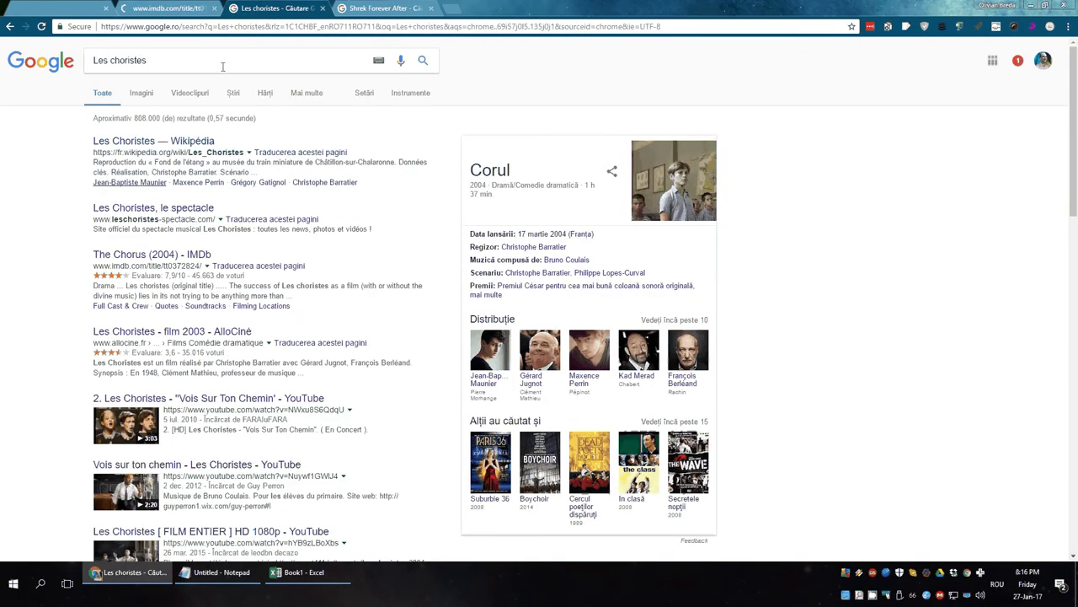
left_click(146, 254)
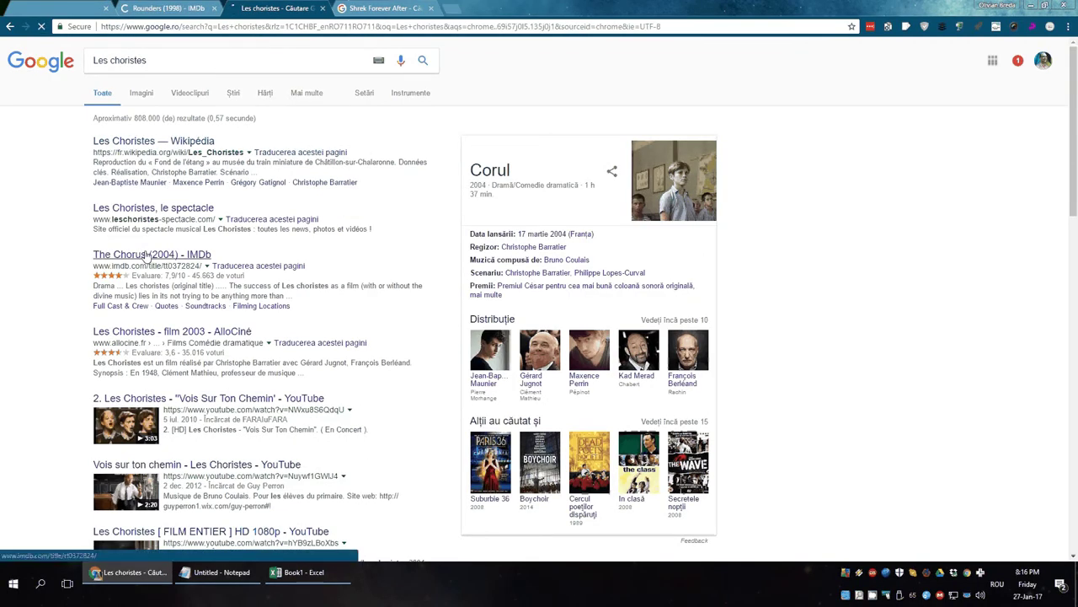
key("ctrl+Tab")
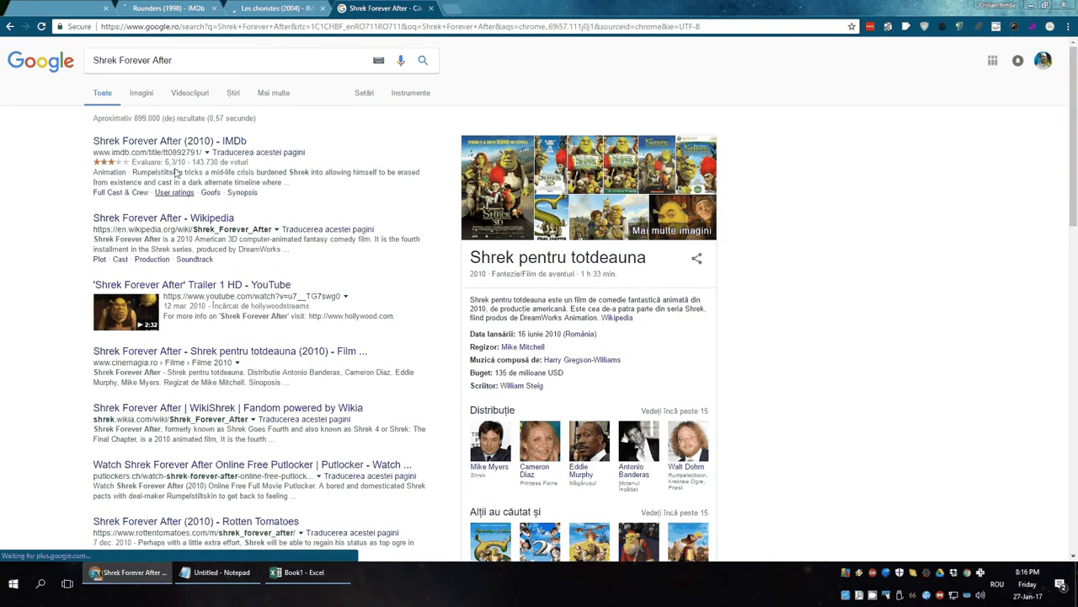
left_click(181, 143)
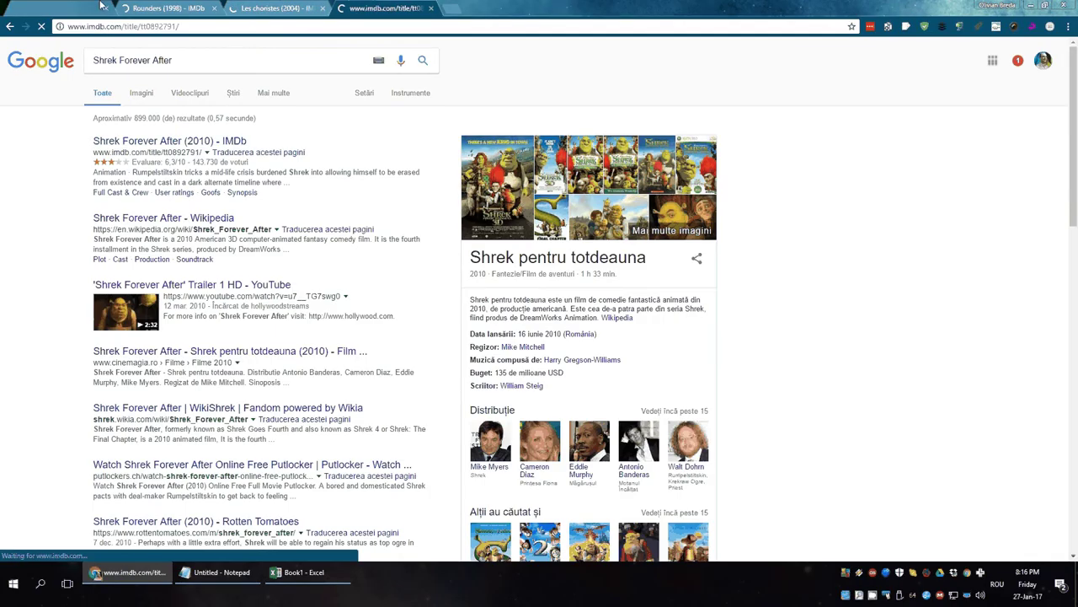
- Close the other result tabs from the tab context menu
right_click(102, 7)
left_click(151, 106)
key("alt+Tab")
key("alt+Tab")
key("ctrl+t")
- Run a Google search for test1 test2
type("test")
key("Return")
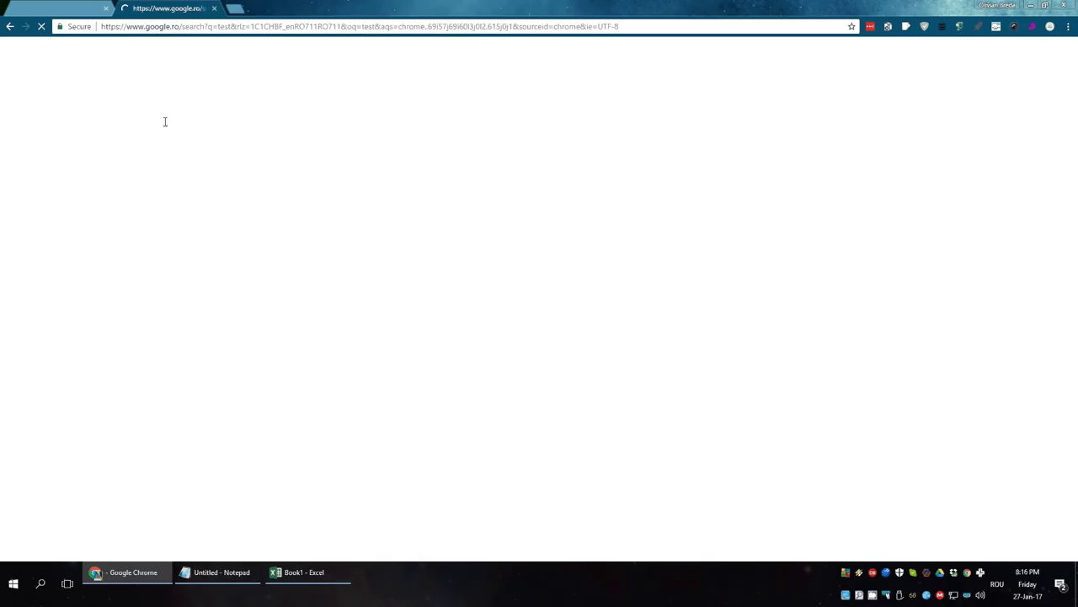
left_click(216, 28)
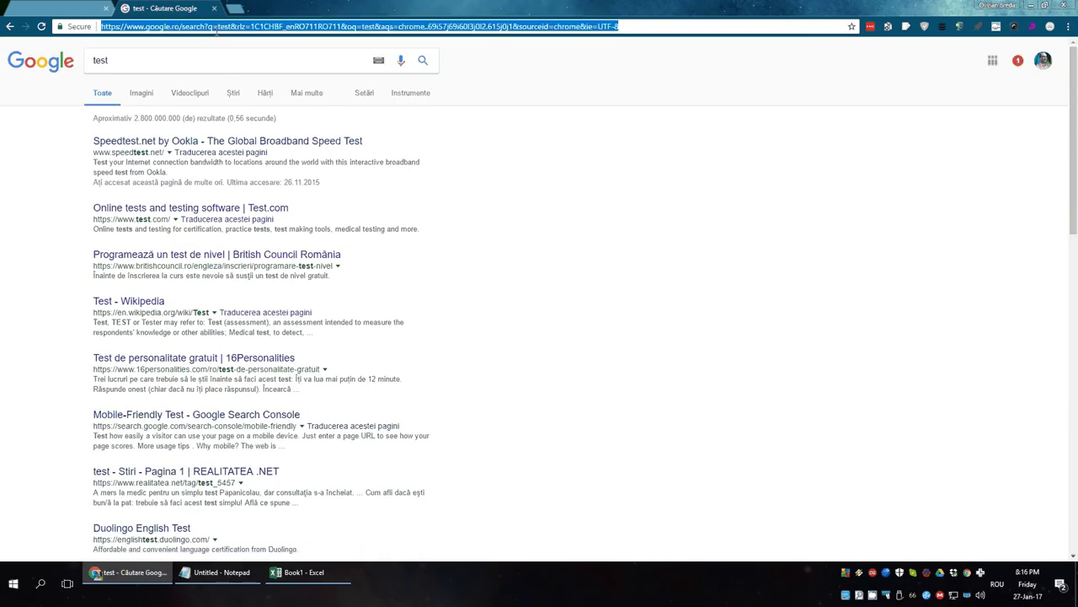
type("test 1 test")
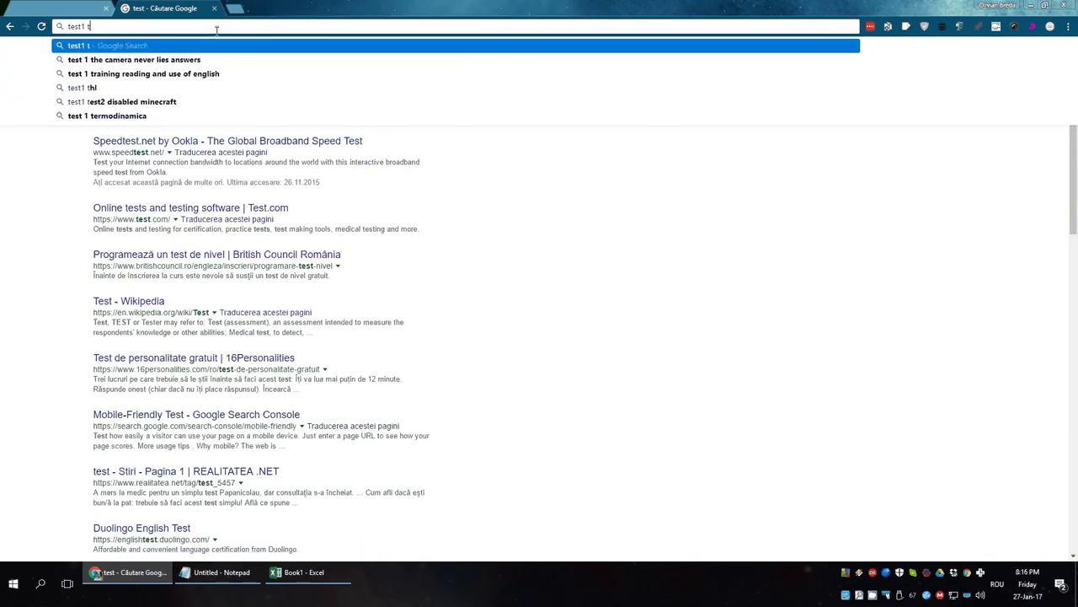
key("Return")
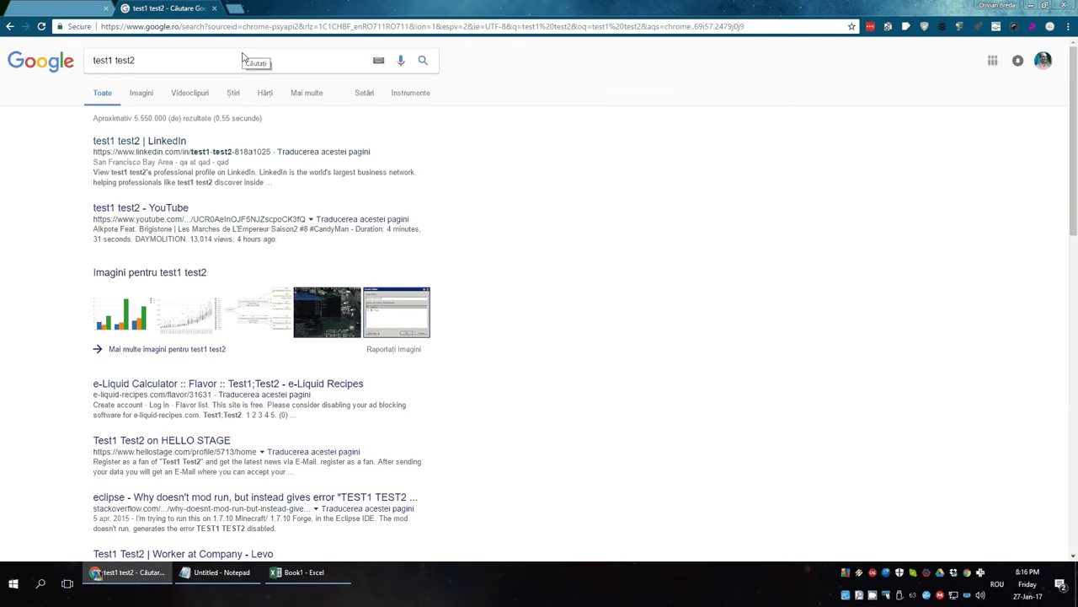
left_click(212, 61)
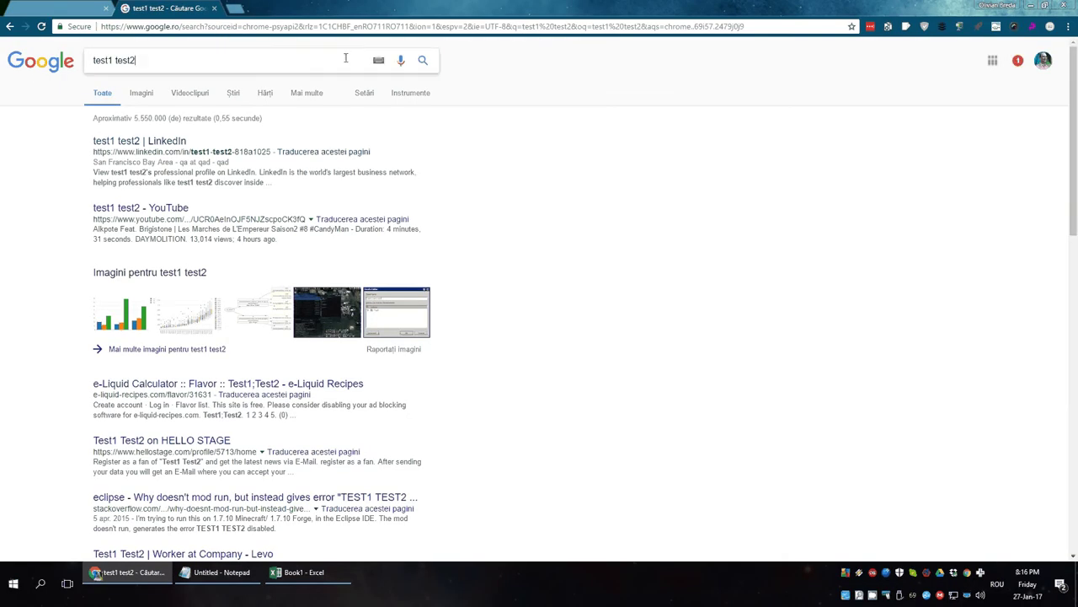
left_click(423, 61)
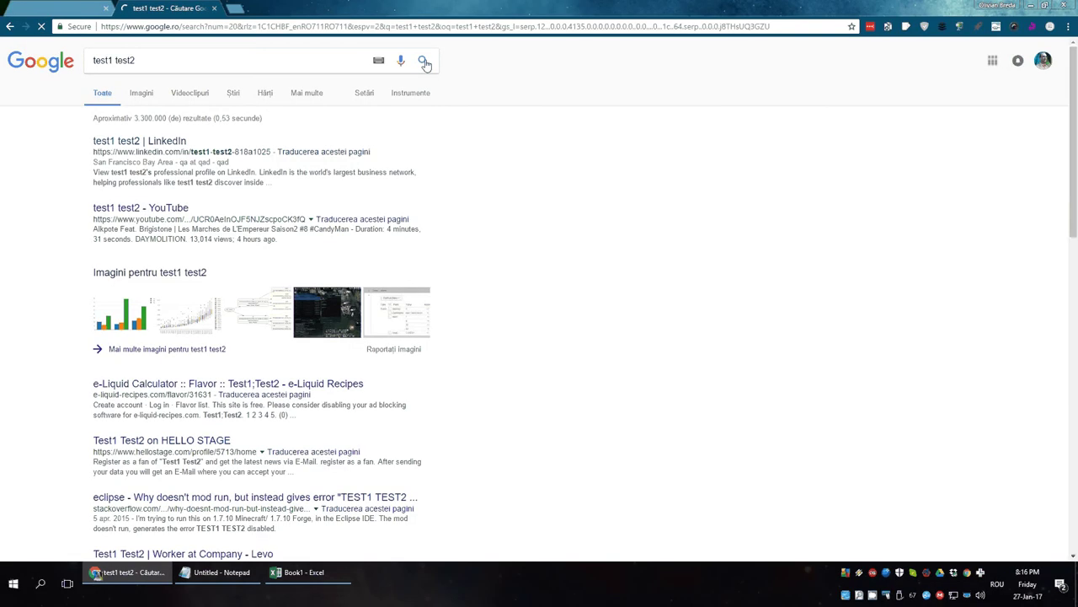
key("Return")
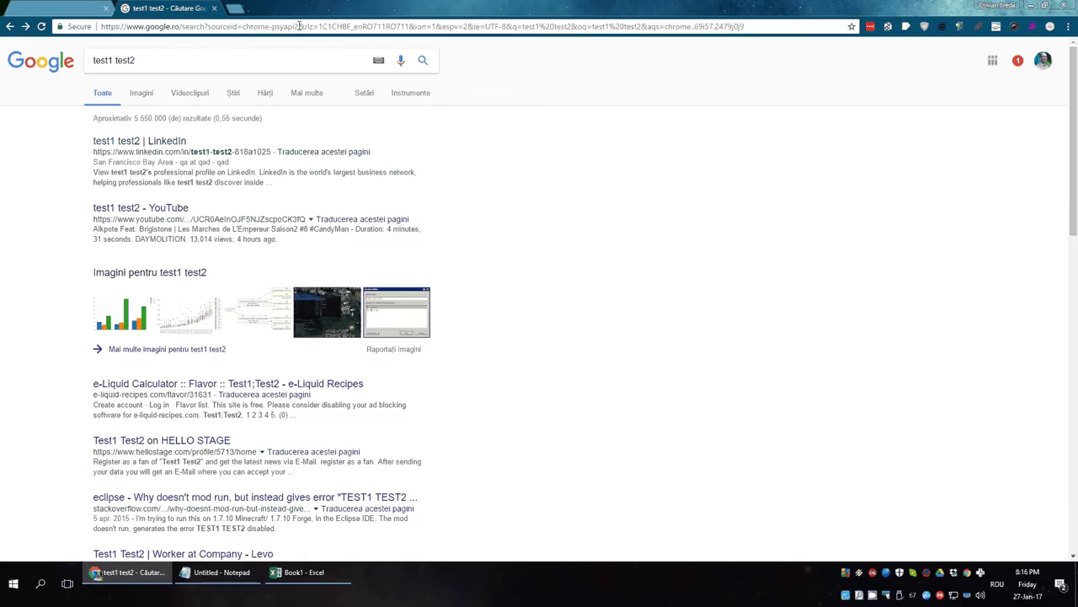
left_click_drag(609, 26, 624, 26)
key("Return")
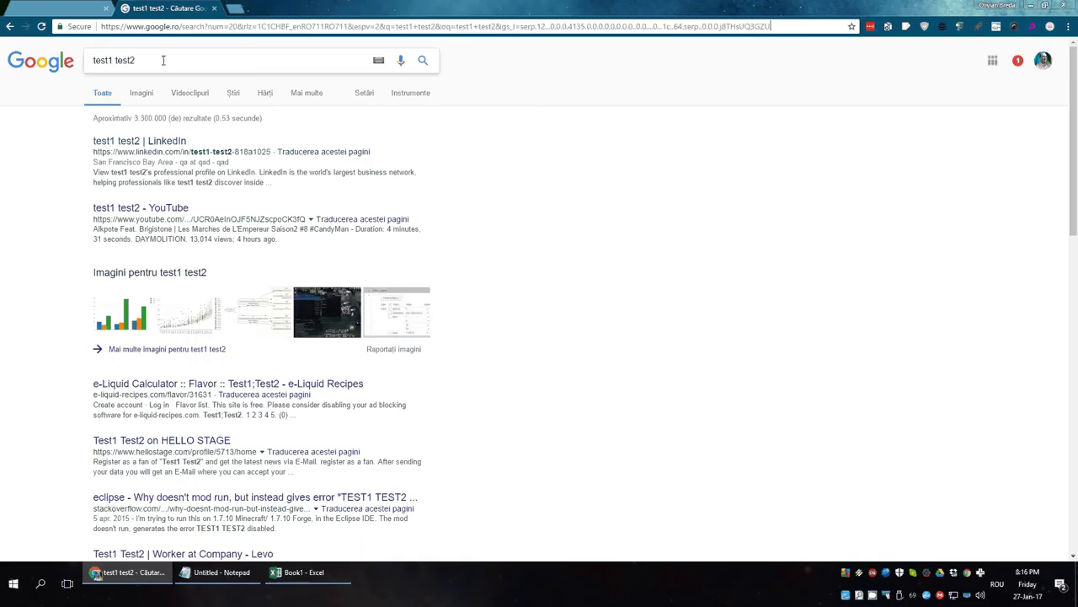
left_click_drag(456, 26, 496, 26)
left_click_drag(384, 26, 185, 26)
key("Delete")
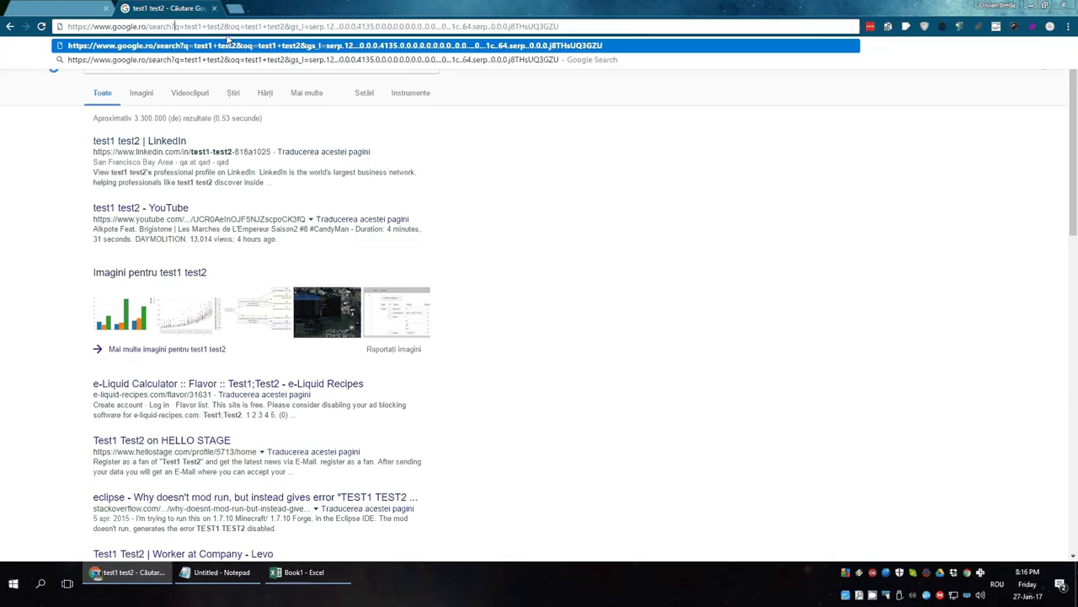
key("shift+End")
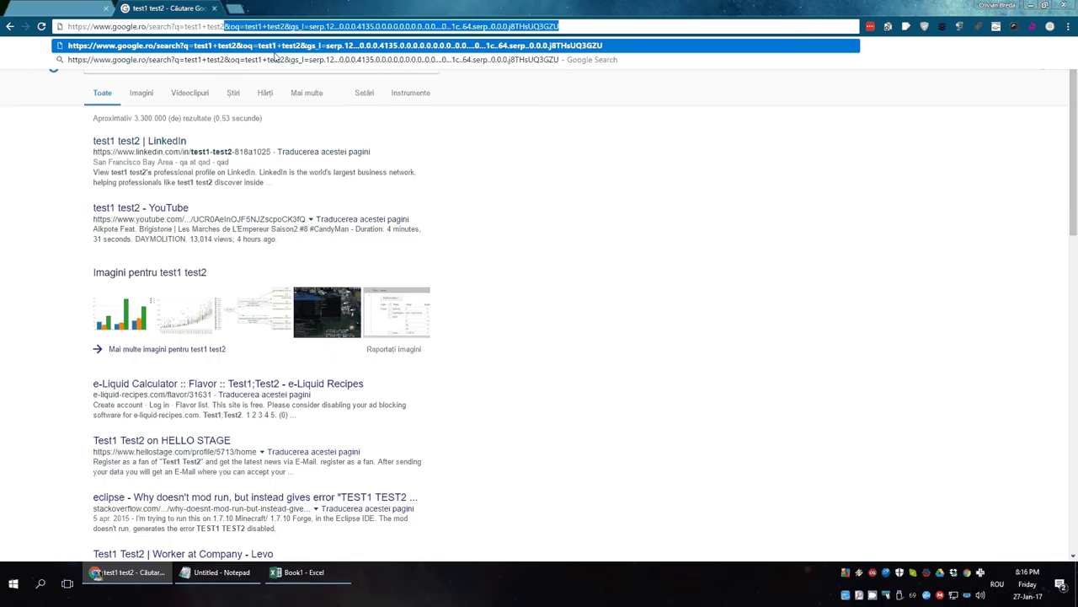
key("Delete")
key("Return")
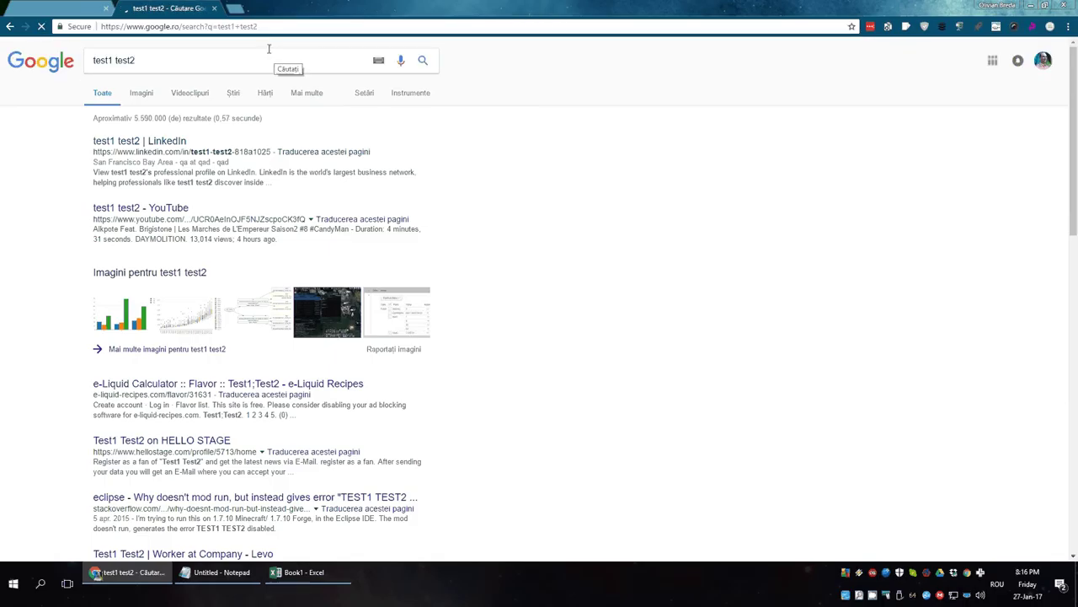
- Copy the shortened search address
left_click(272, 26)
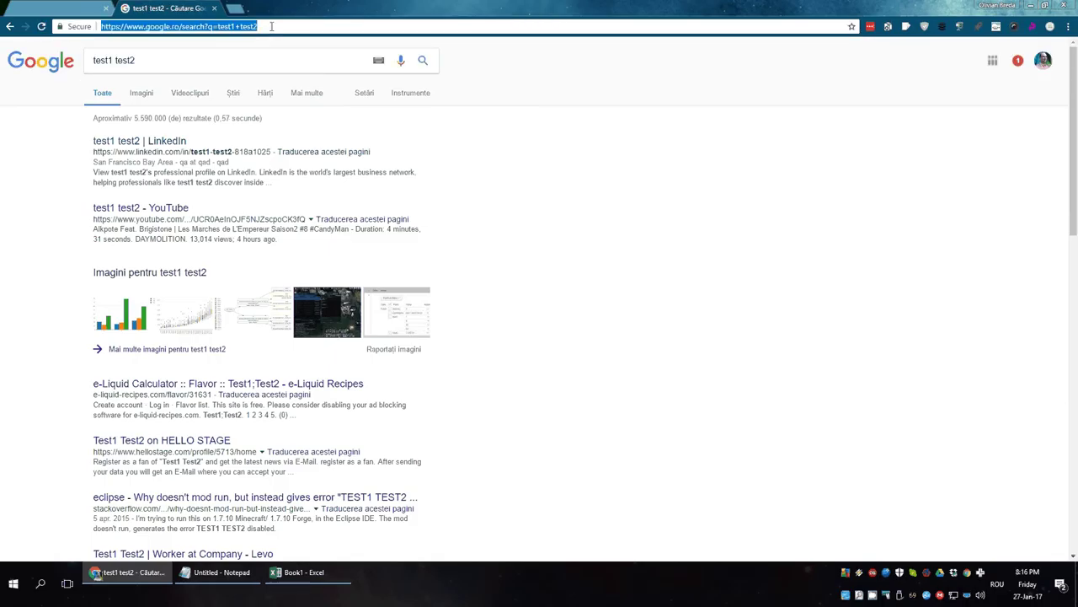
key("alt+Tab")
key("alt+Tab")
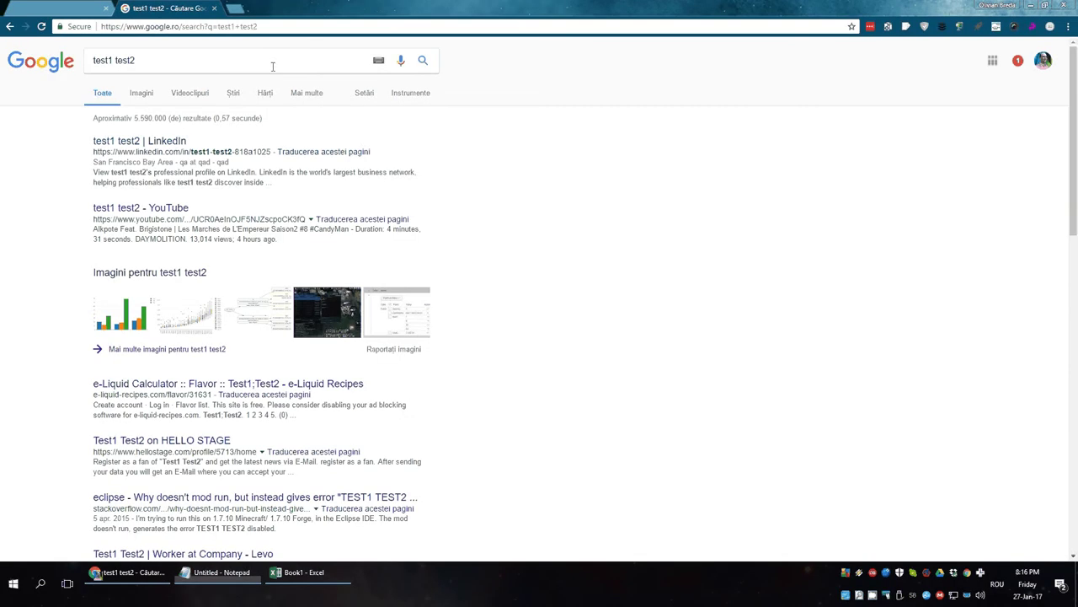
key("alt+Tab")
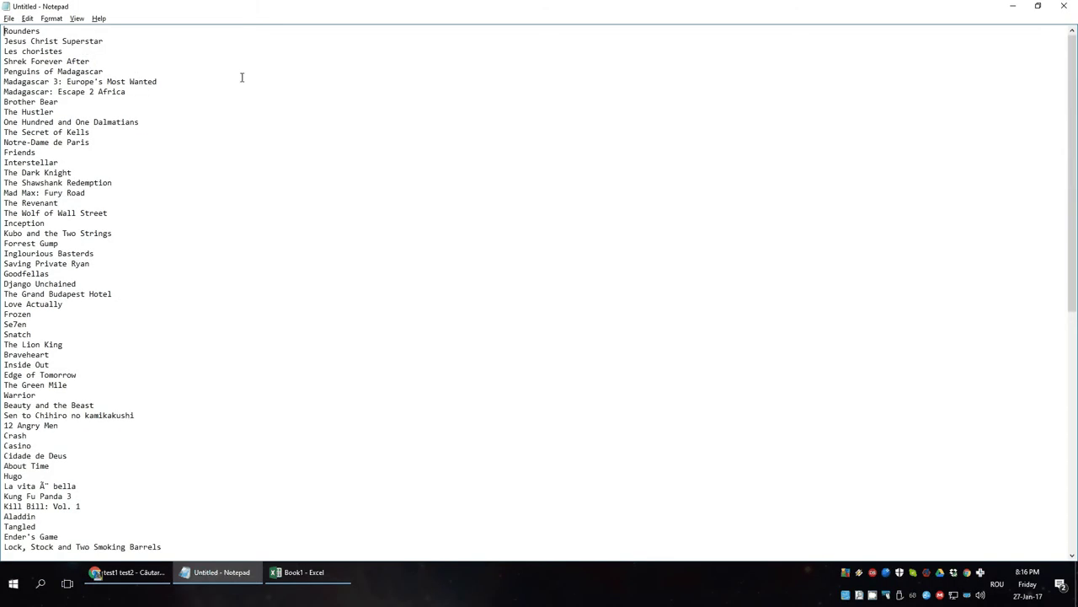
- Replace every space in the title list with a plus sign
key("ctrl+h")
key("Tab")
type("+")
key("alt+a")
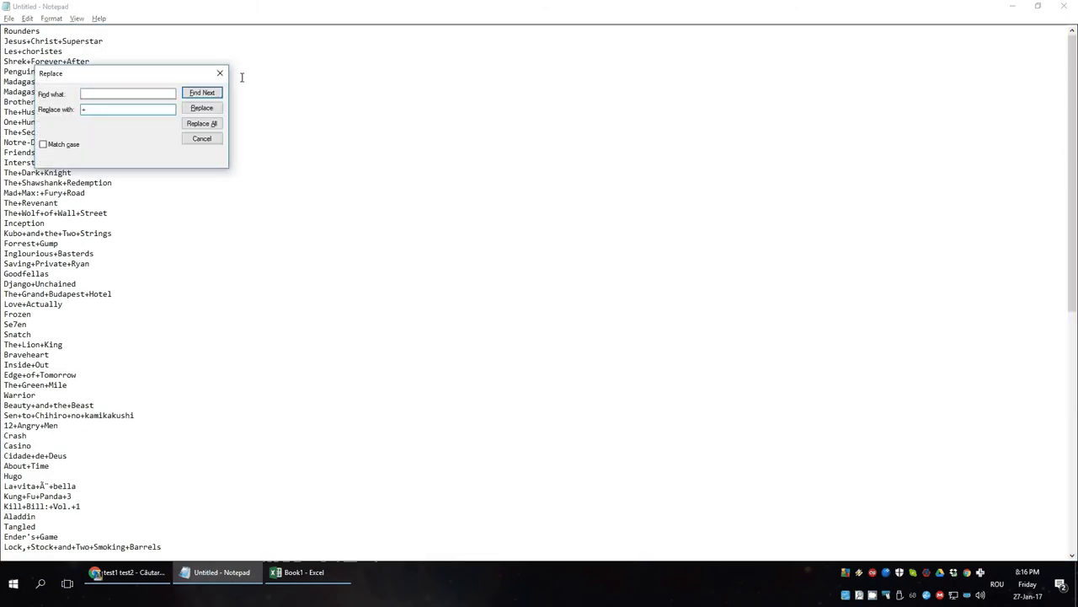
key("Escape")
- Copy the search prefix from Chrome's address and paste it before the first four titles
key("alt+Tab")
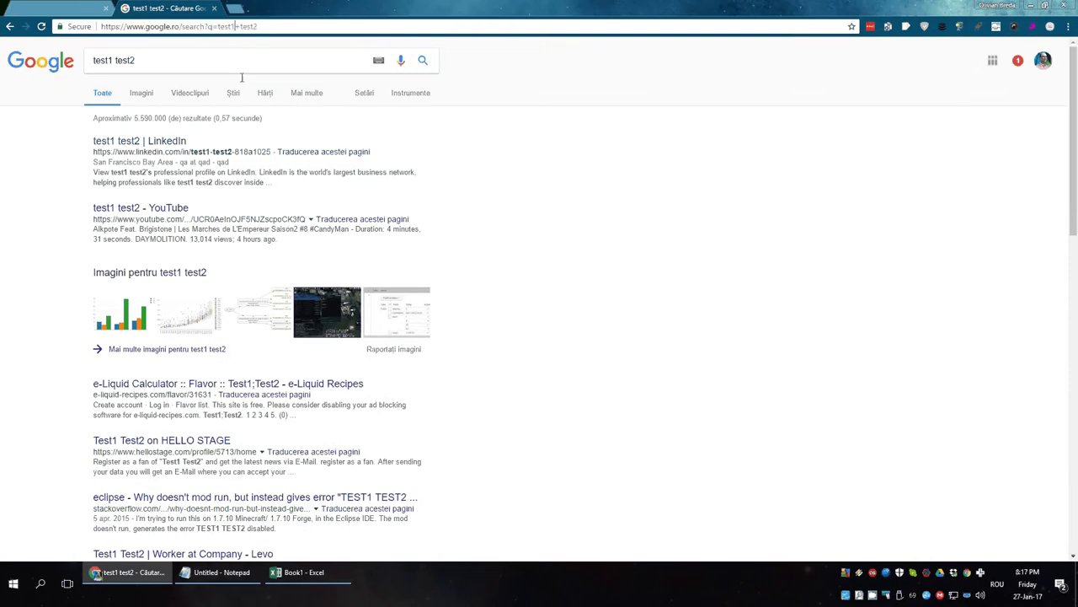
key("shift+Home")
key("ctrl+c")
key("alt+Tab")
key("ctrl+v")
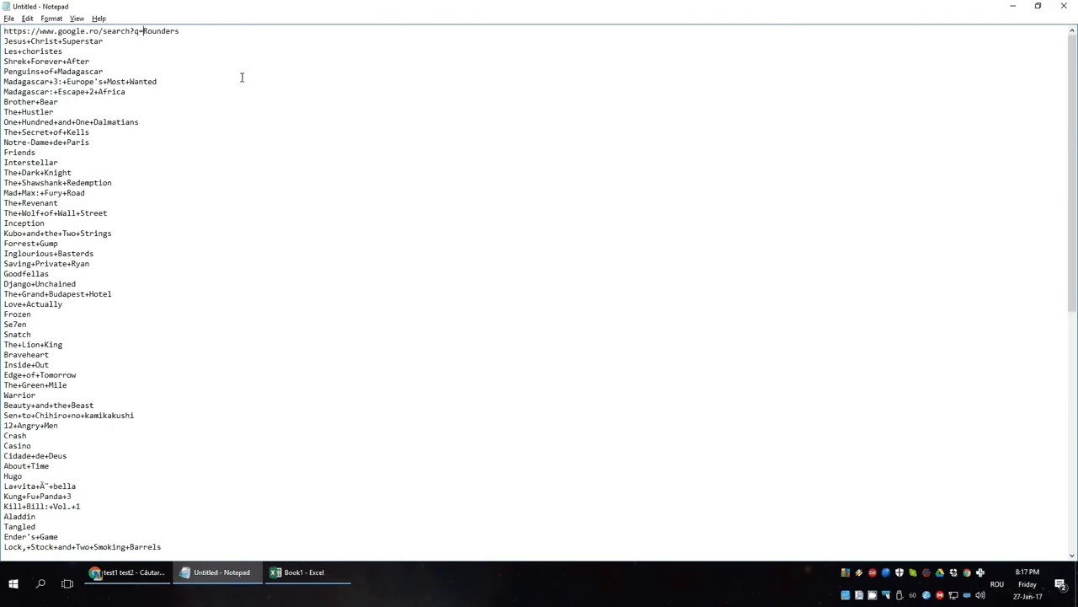
key("Home")
key("ctrl+v")
key("Down")
key("Home")
key("ctrl+v")
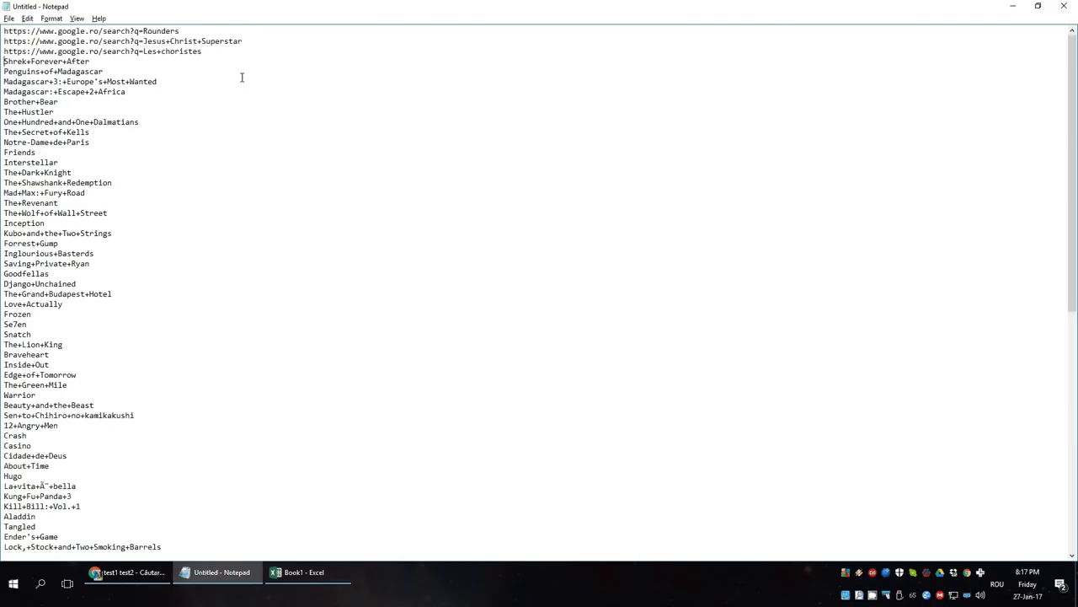
key("ctrl+v")
- Replace the search prefix with nothing on every line
key("ctrl+shift+Home")
key("ctrl+x")
key("ctrl+z")
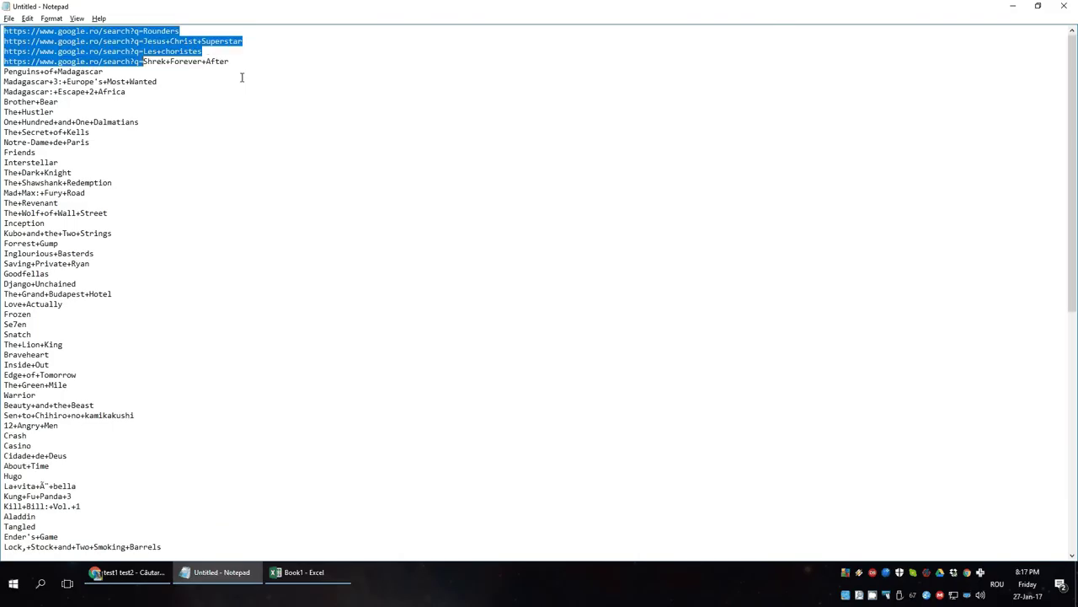
key("Up")
key("Up")
key("Up")
key("shift+Home")
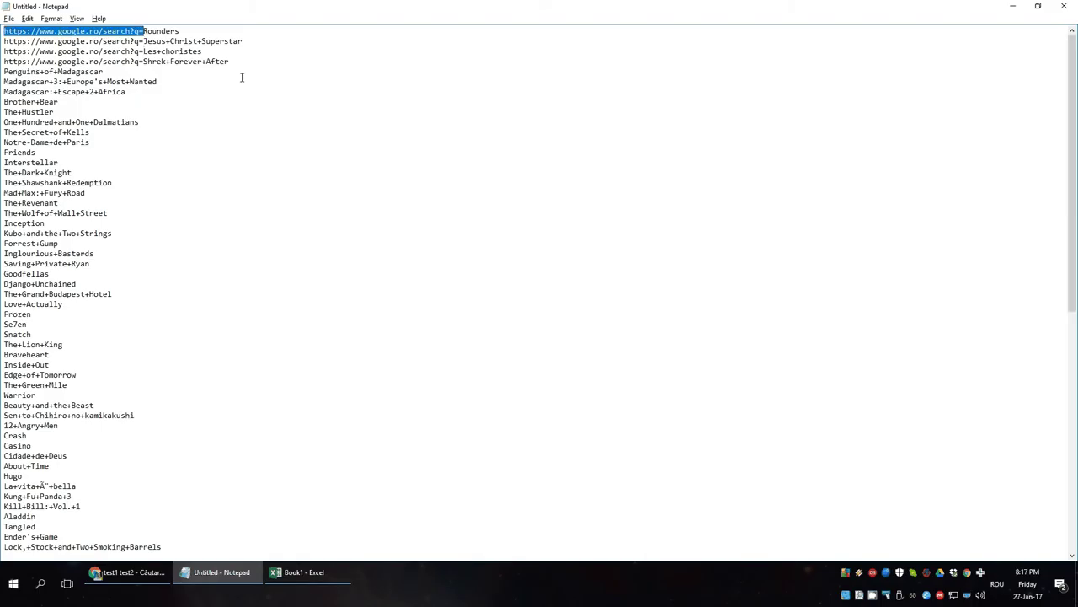
key("ctrl+h")
key("alt+a")
key("Escape")
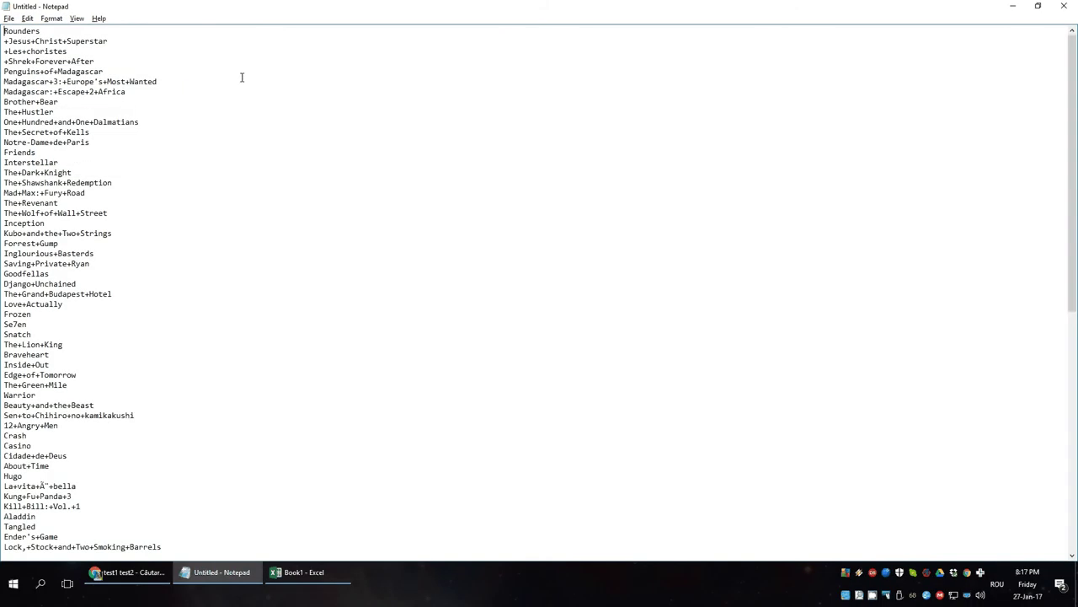
- Delete the stray leading plus signs and copy the whole title list
key("Down")
key("Delete")
key("Down")
key("Delete")
key("Down")
key("Delete")
key("ctrl+a")
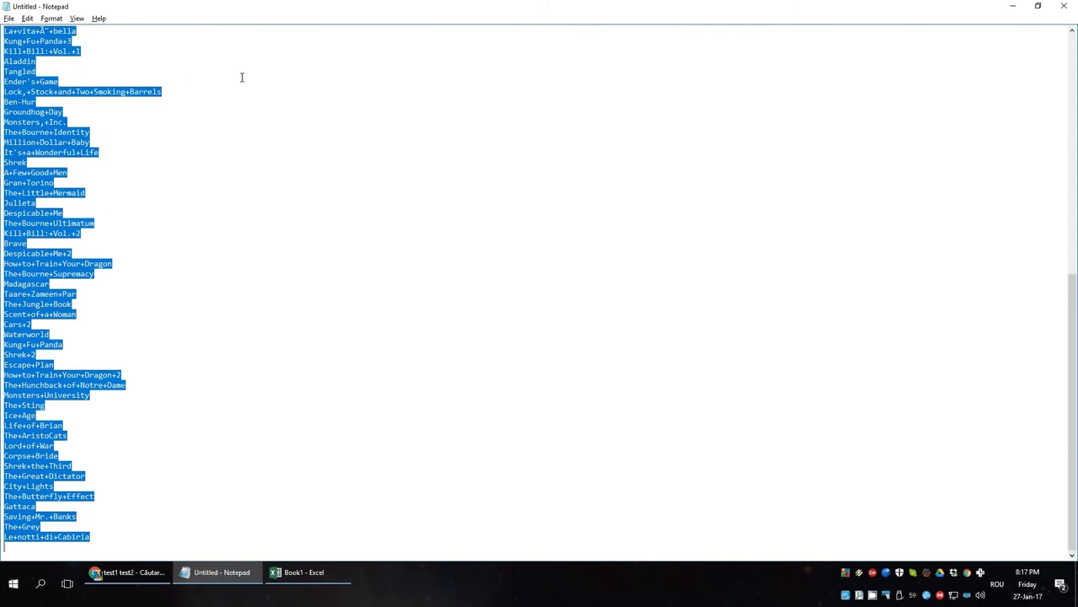
key("alt+Tab")
- Paste the plus-joined titles into column B starting at B1
key("Tab")
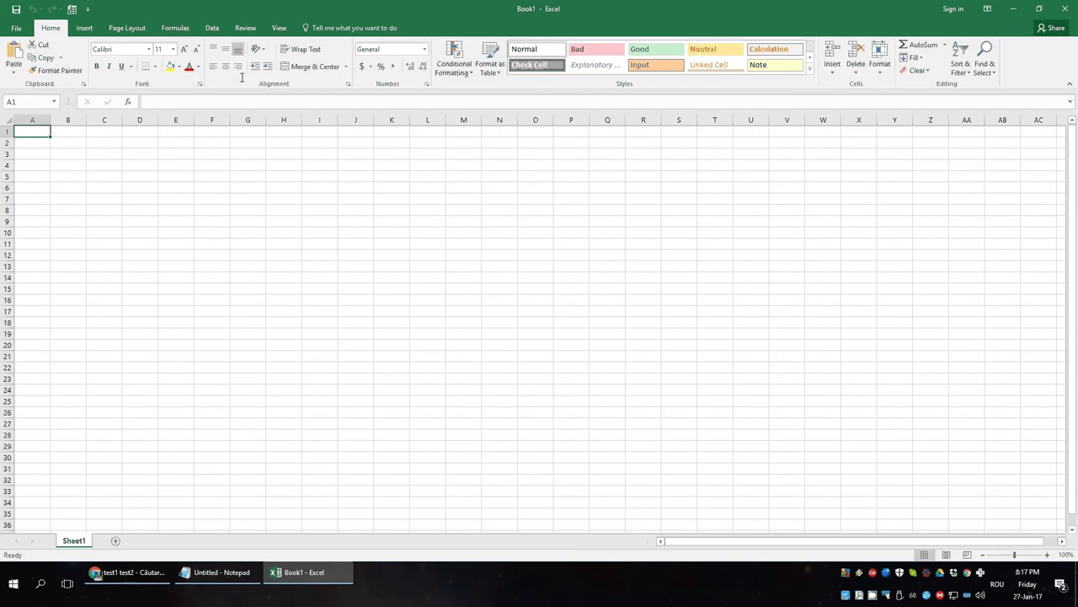
key("ctrl+v")
key("alt+Tab")
key("alt+Tab")
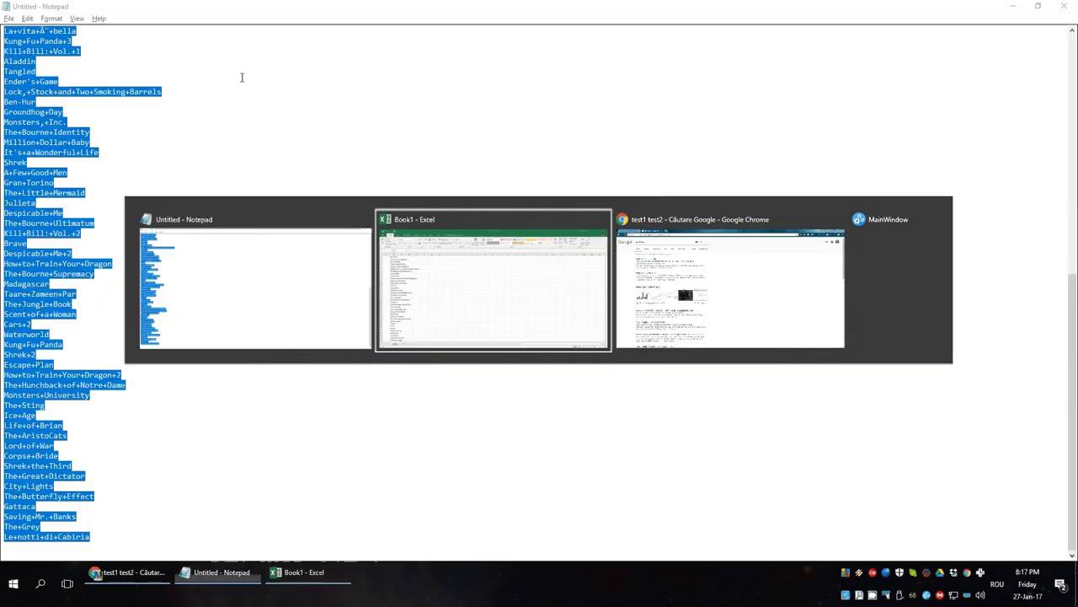
key("Tab")
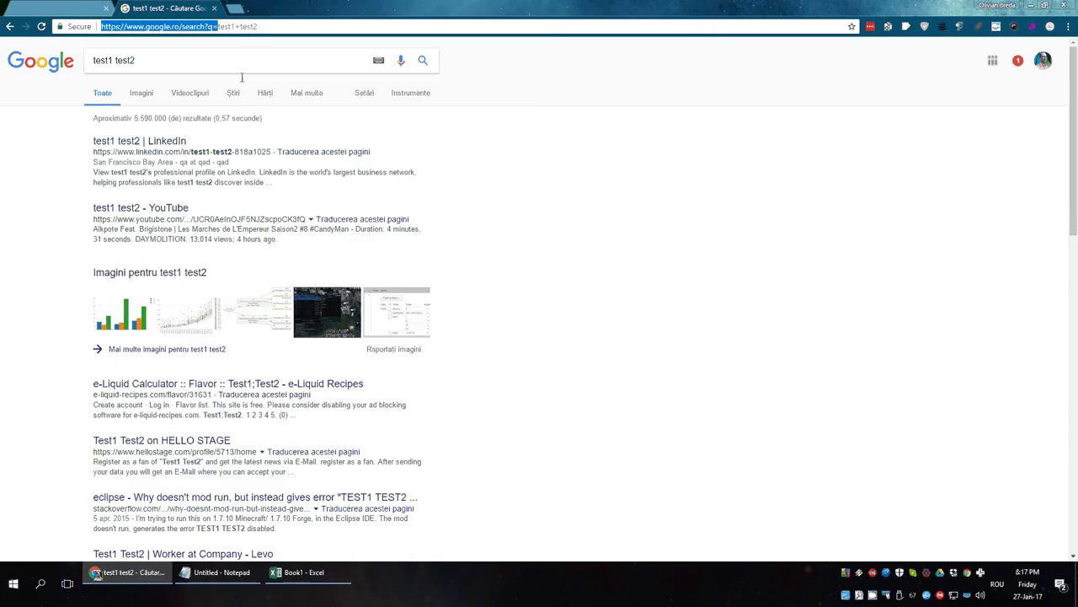
key("alt+Tab")
key("alt+Tab")
key("ctrl+v")
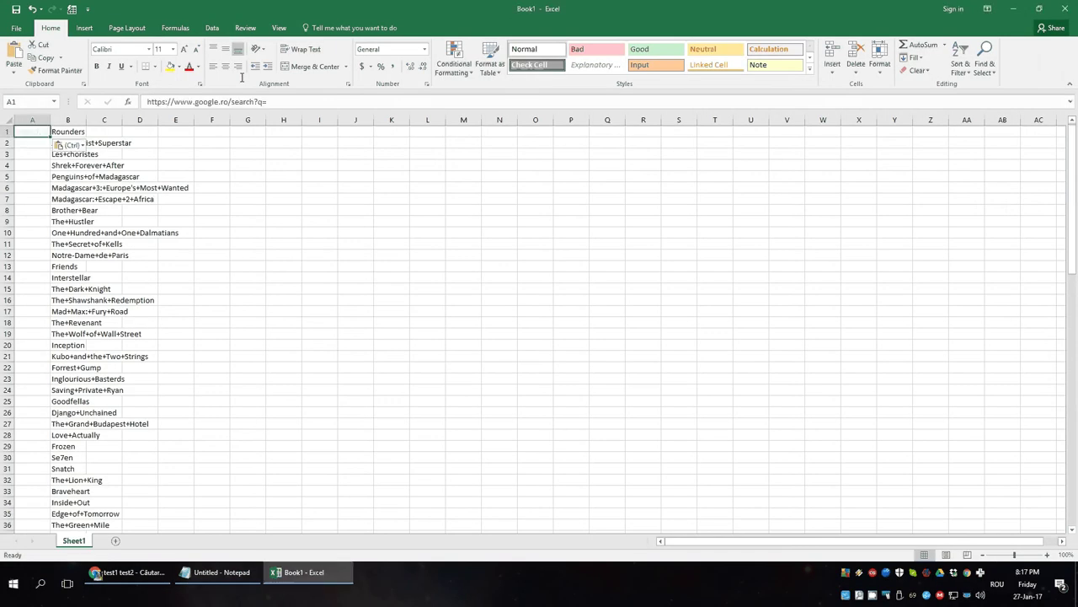
key("ctrl+c")
key("Right")
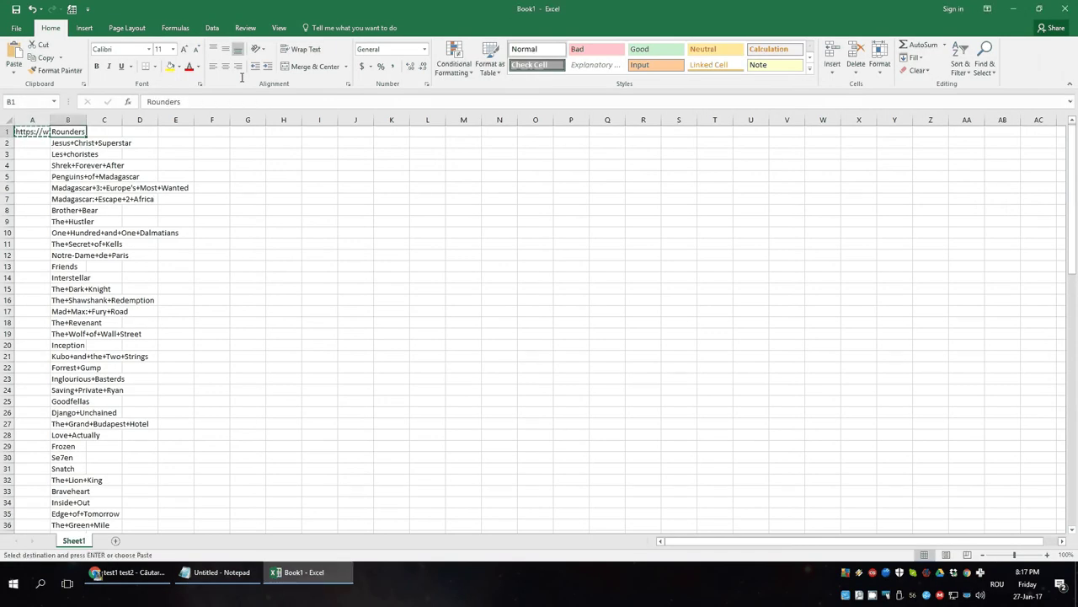
key("ctrl+Down")
key("Left")
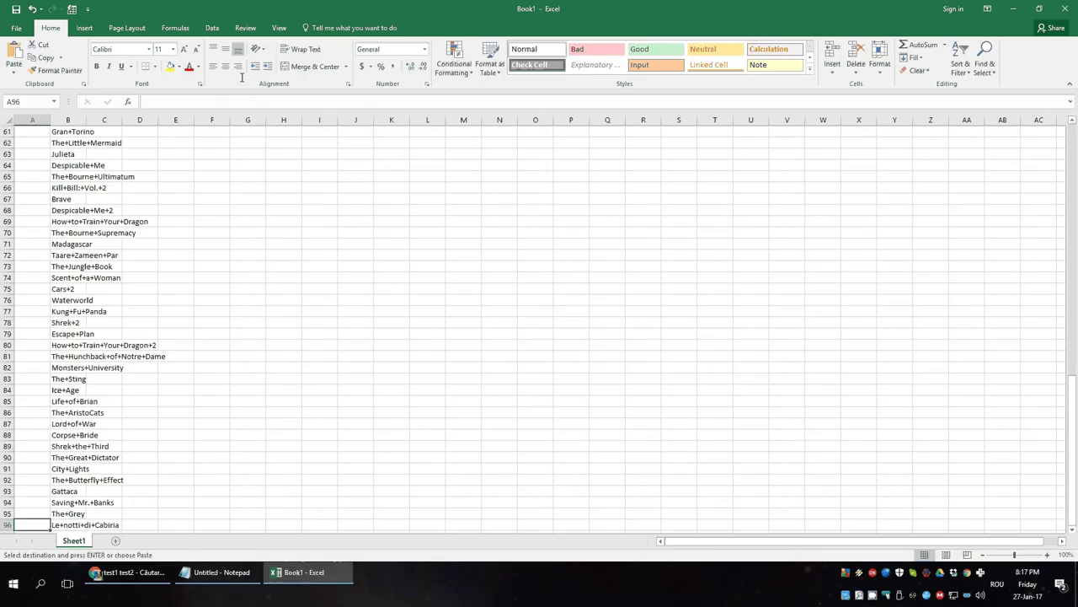
key("ctrl+shift+Up")
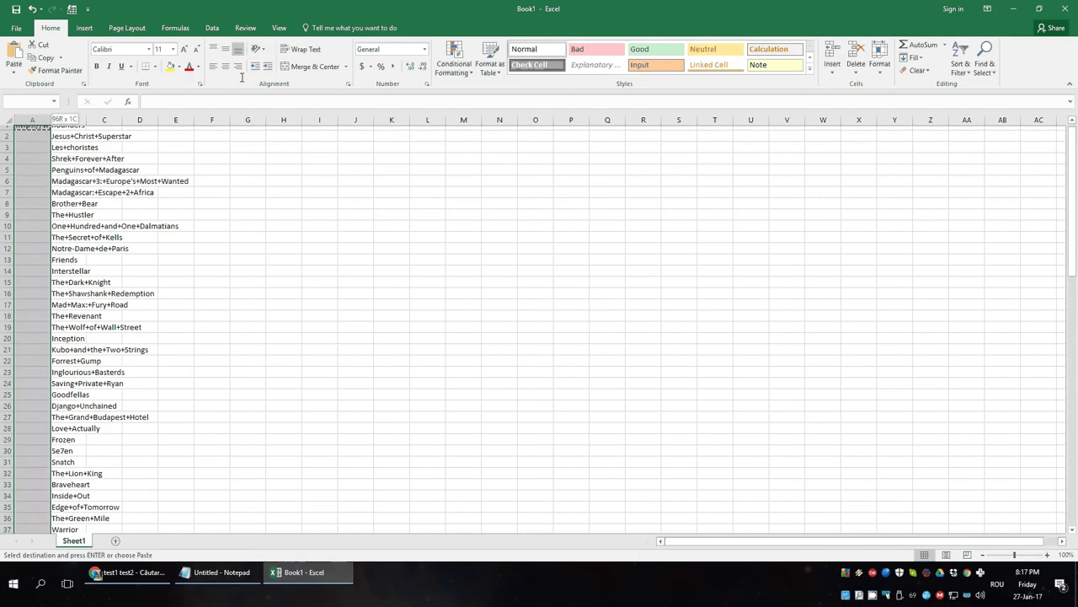
key("ctrl+v")
key("ctrl+Home")
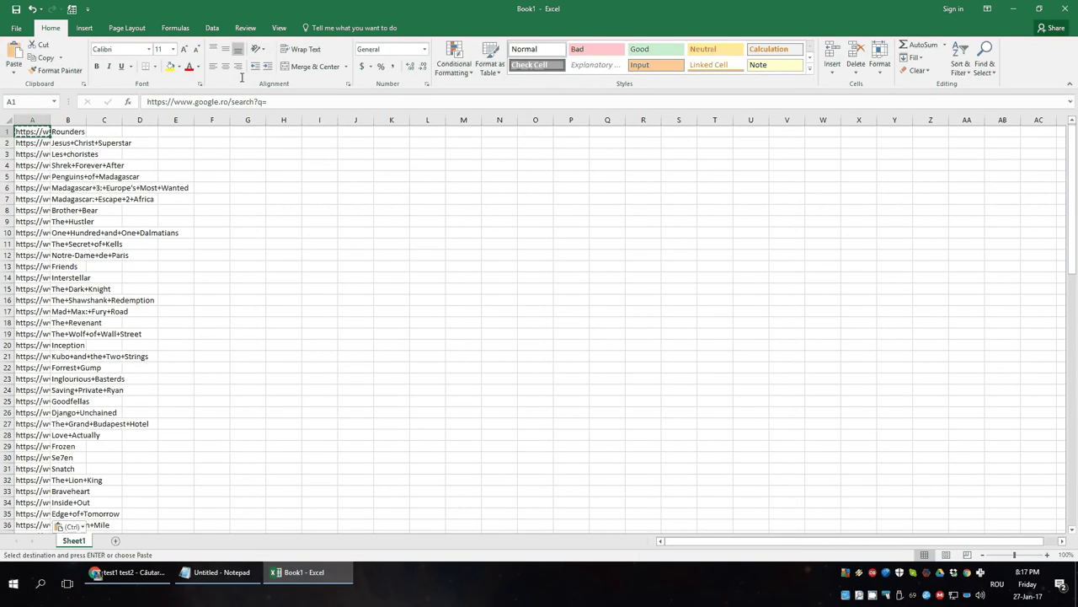
- Autofit column A to the URLs and copy the range A1:B96
double_click(49, 120)
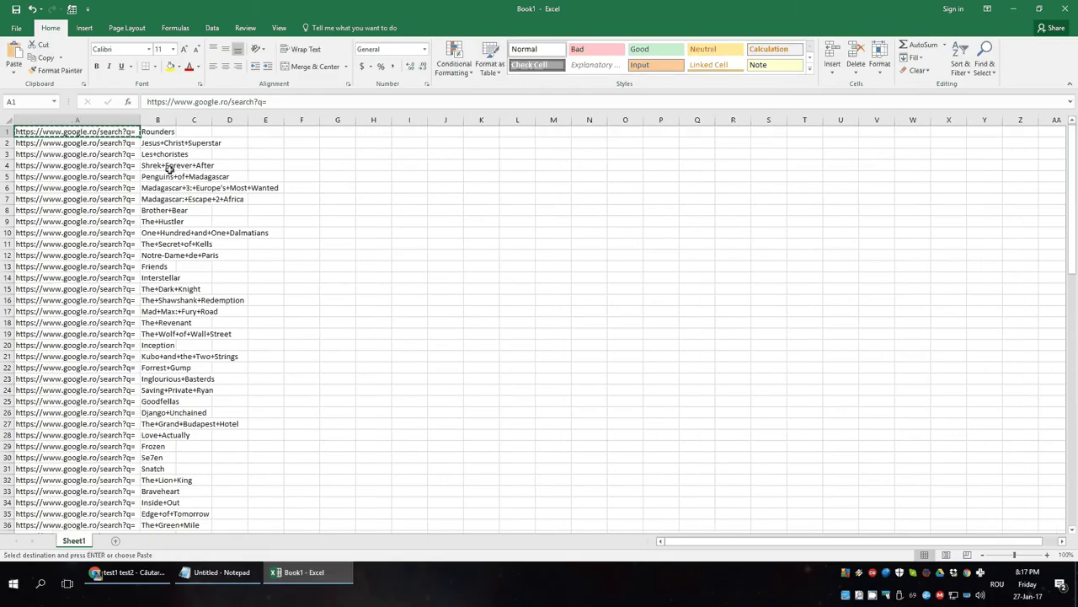
left_click(181, 165)
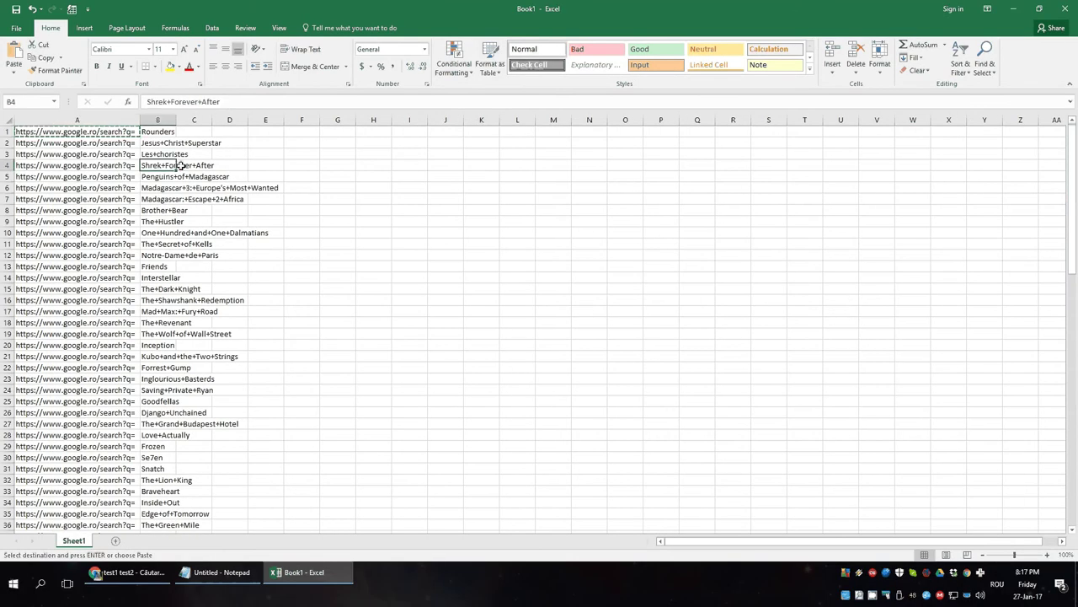
key("Left")
key("ctrl+Up")
key("ctrl+shift+Down")
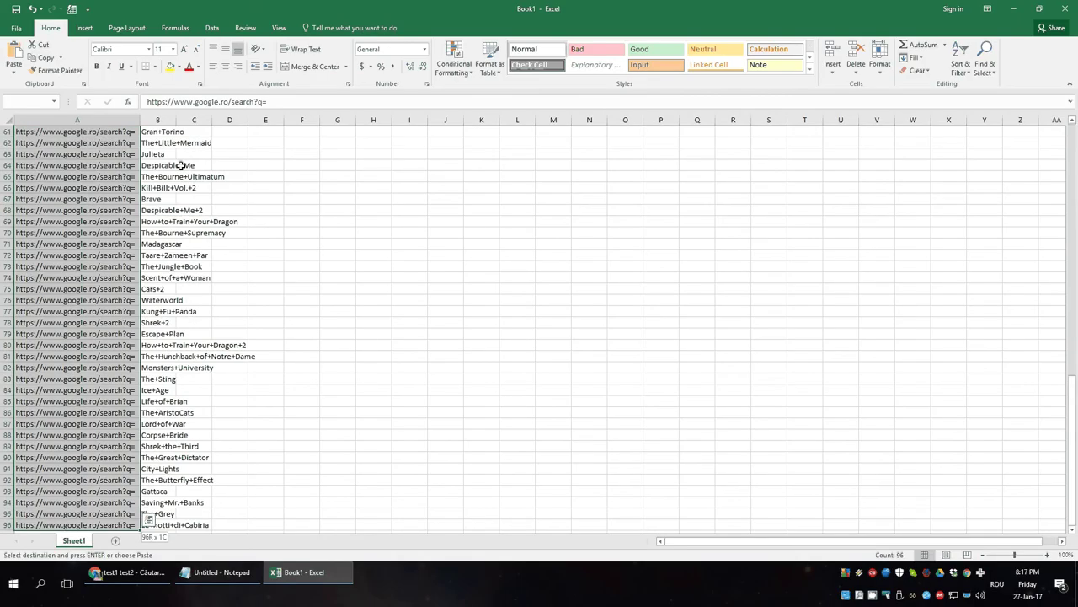
key("shift+Right")
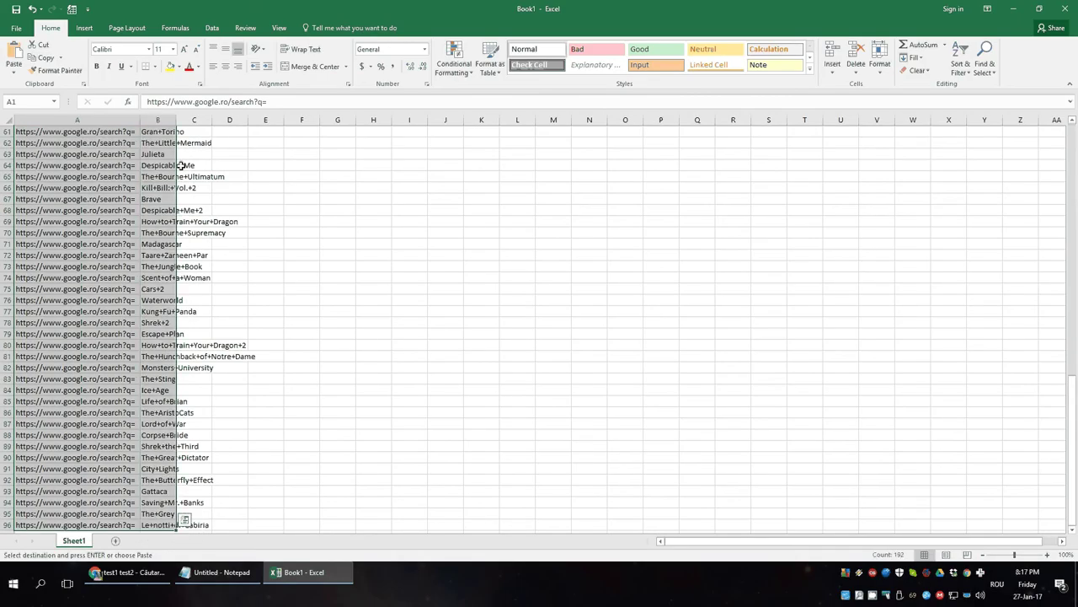
key("alt+Tab")
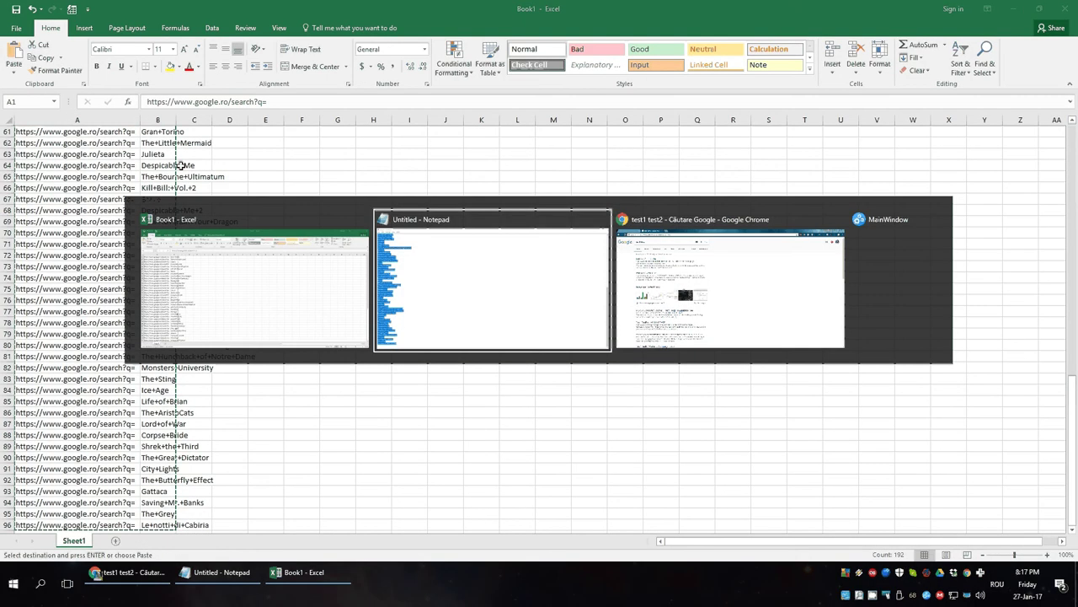
- Paste the Excel URL-and-title rows into Notepad over the list
key("ctrl+Home")
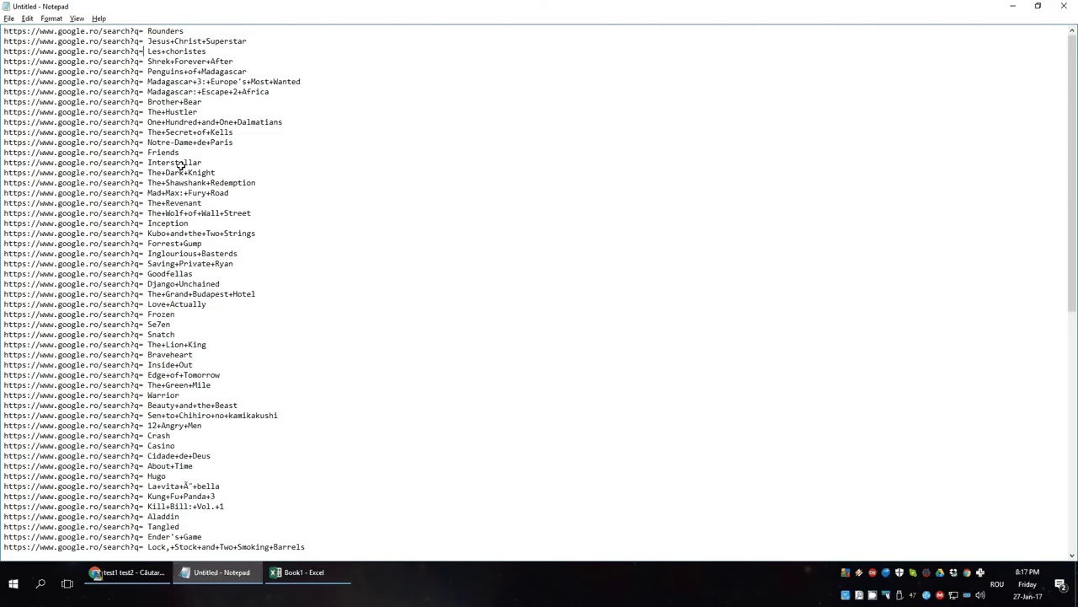
key("Up")
key("shift+Right")
key("ctrl+h")
key("Tab")
key("Escape")
key("Left")
key("shift+Home")
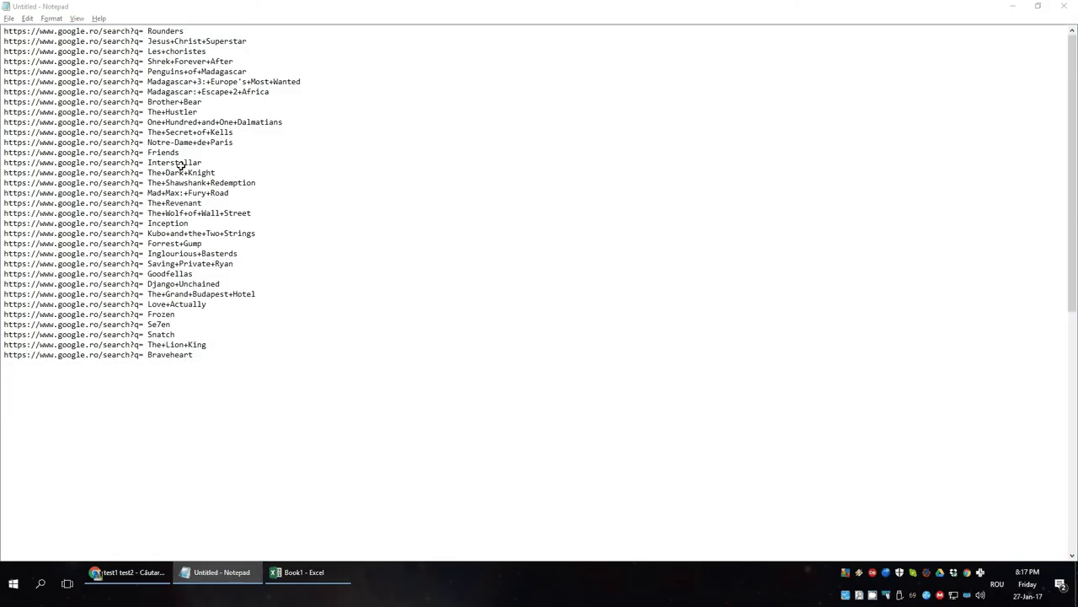
key("ctrl+h")
key("Tab")
type("+")
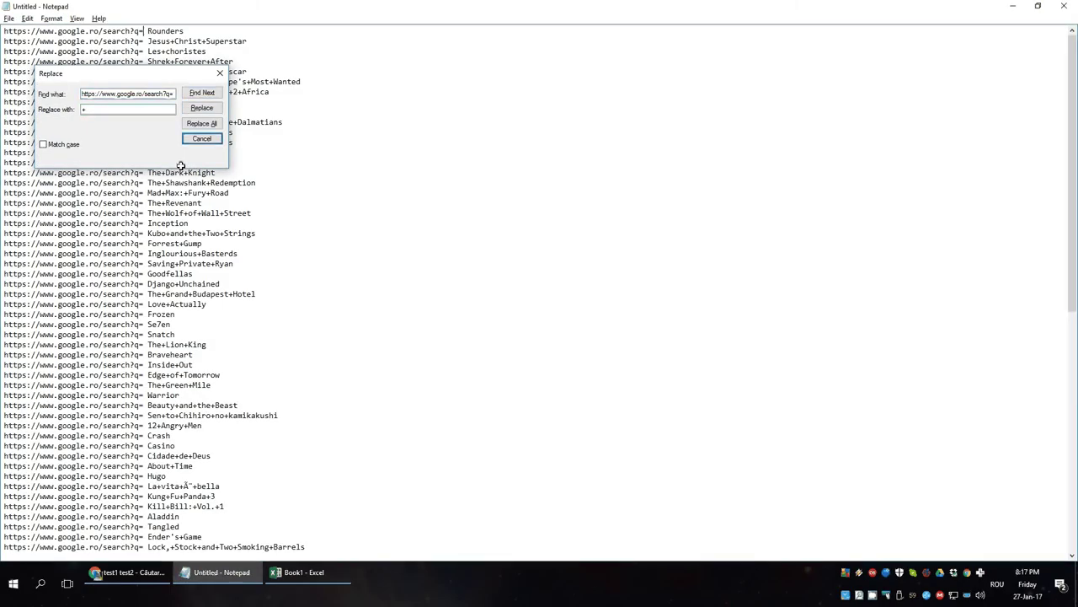
key("Escape")
- Replace the tab gap before each title with nothing on every line
key("shift+Left")
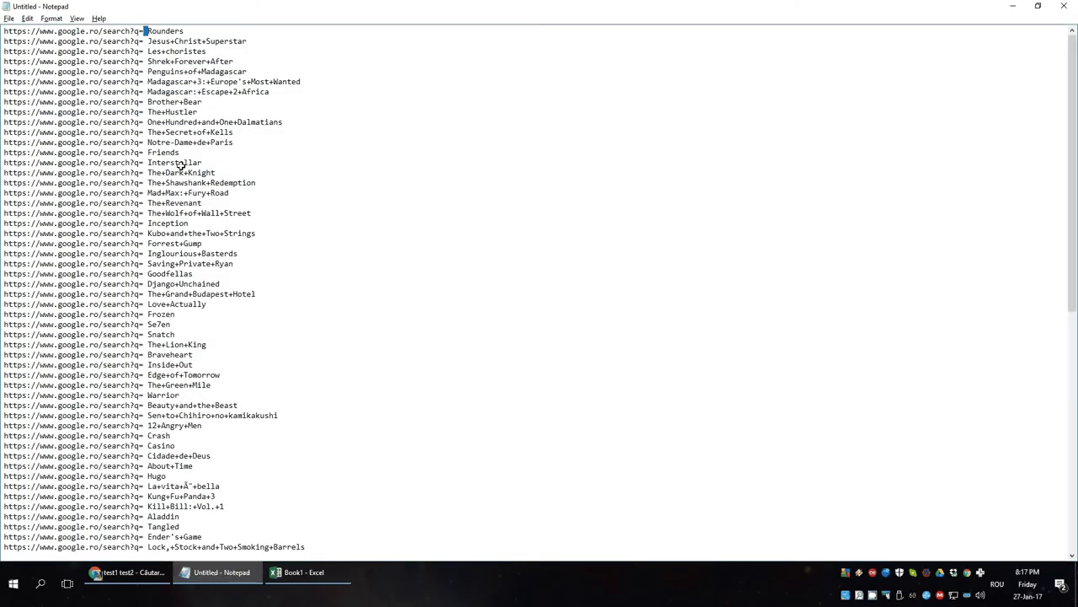
key("ctrl+h")
key("ctrl+v")
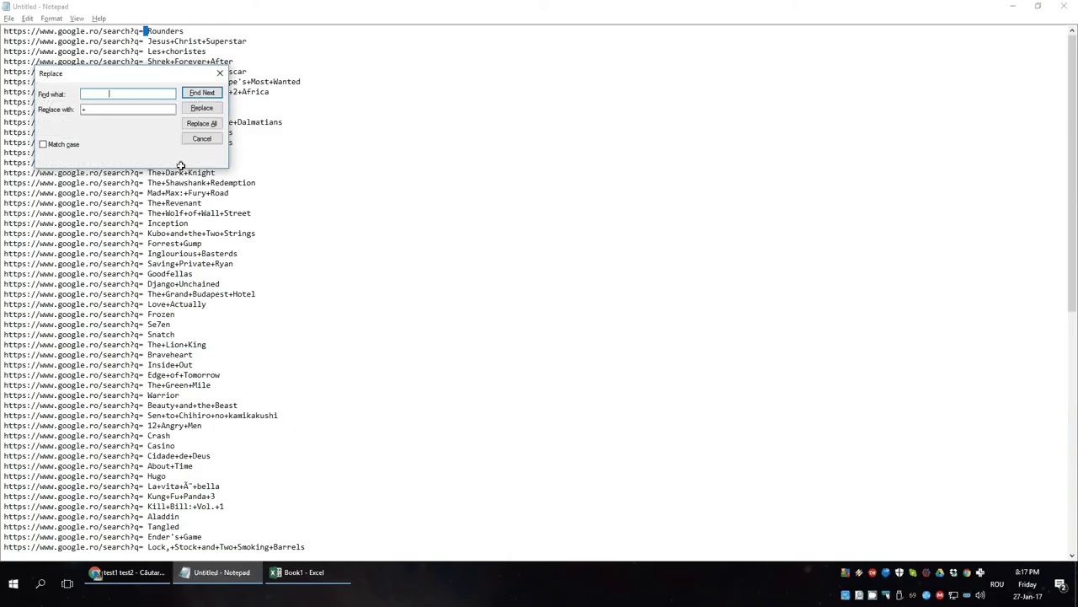
key("Tab")
key("BackSpace")
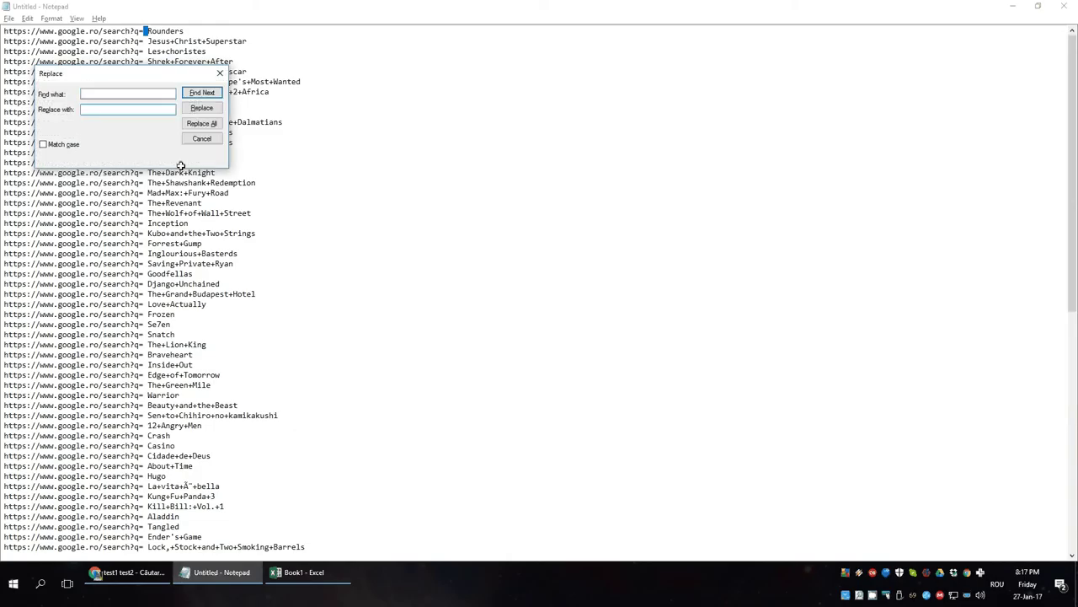
key("alt+a")
key("Escape")
- Scroll through the list to check the joined search URLs
key("ctrl+End")
key("ctrl+Home")
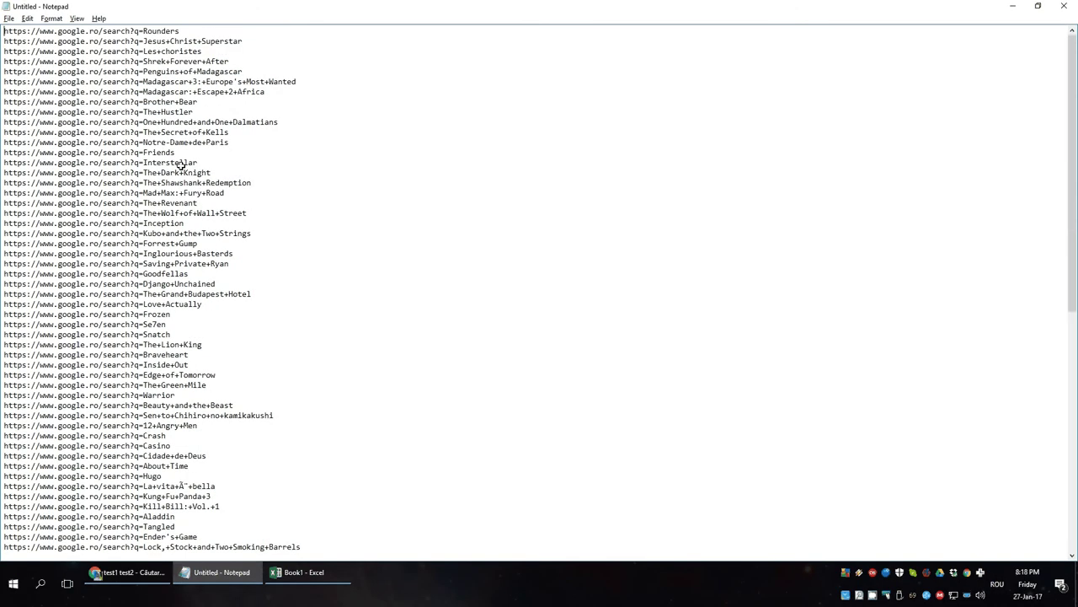
left_click_drag(187, 141, 189, 162)
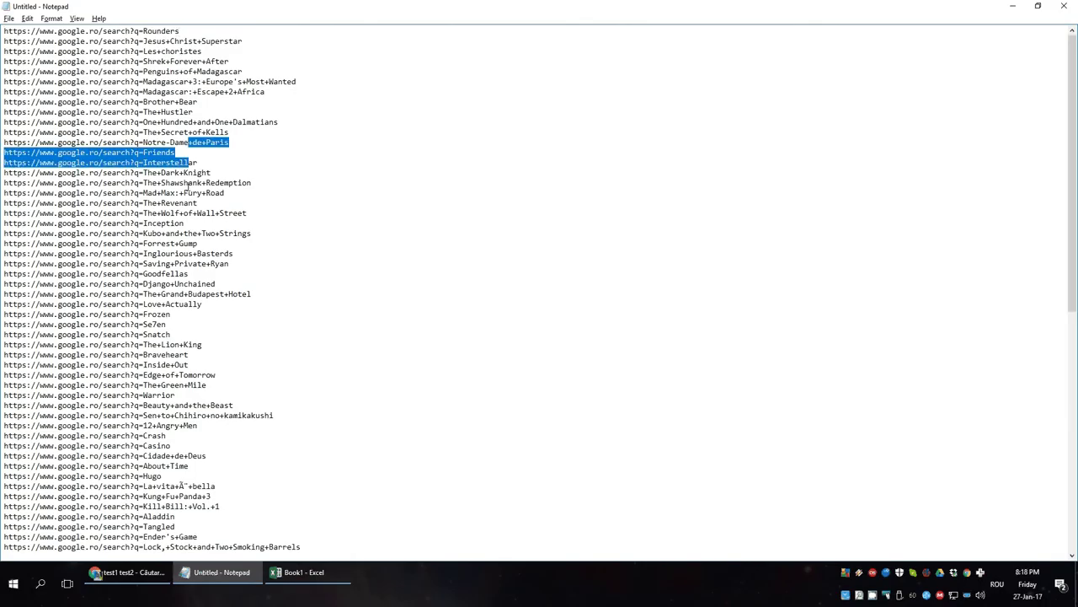
scroll(192, 244, "down", 15)
scroll(192, 244, "up", 11)
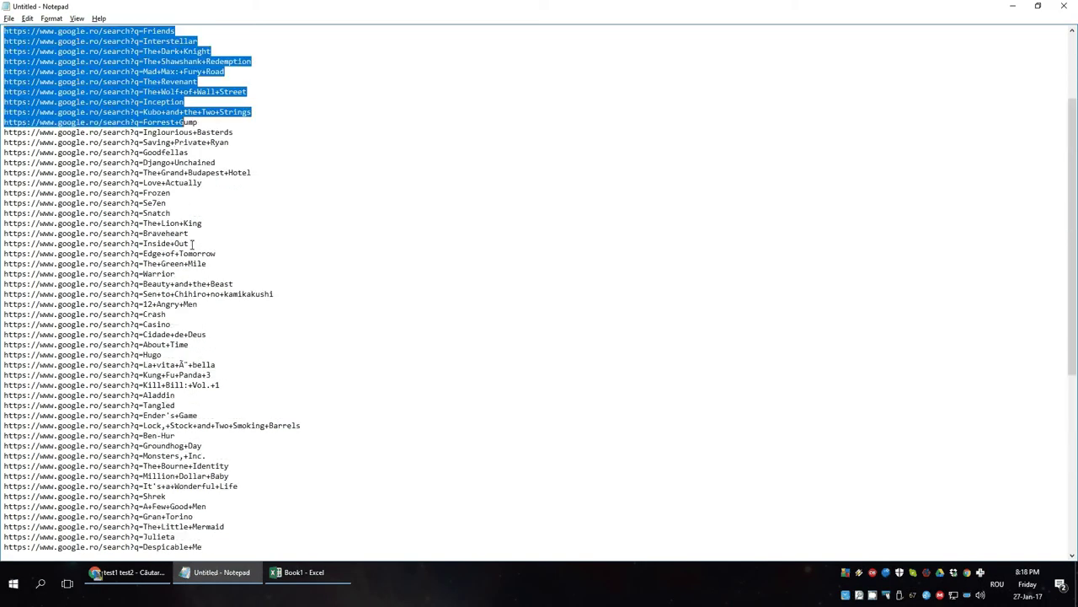
scroll(192, 244, "up", 4)
left_click(247, 167)
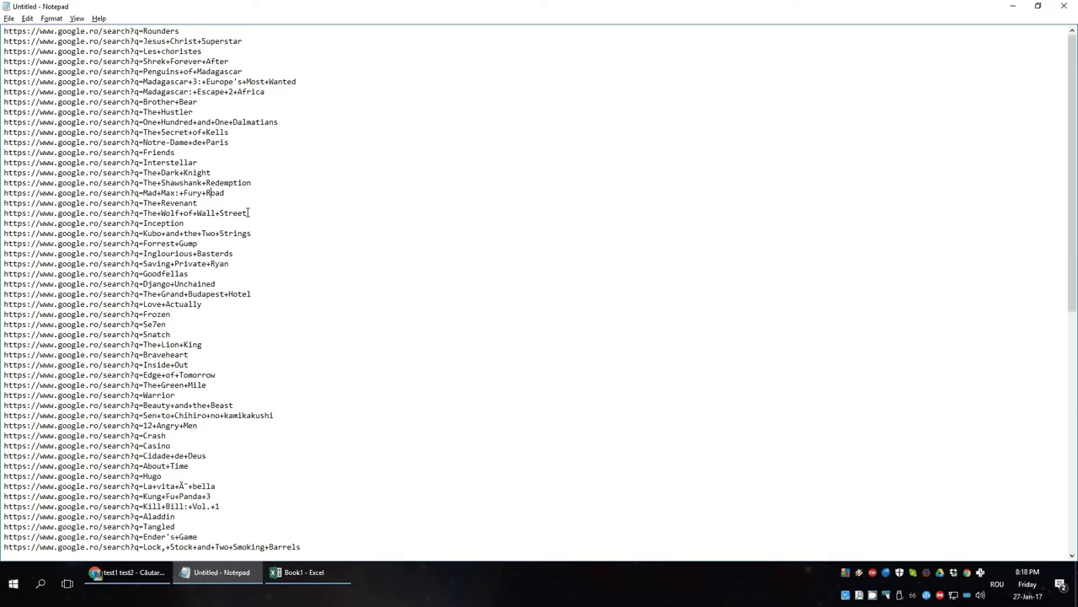
scroll(248, 212, "down", 7)
key("alt+Tab")
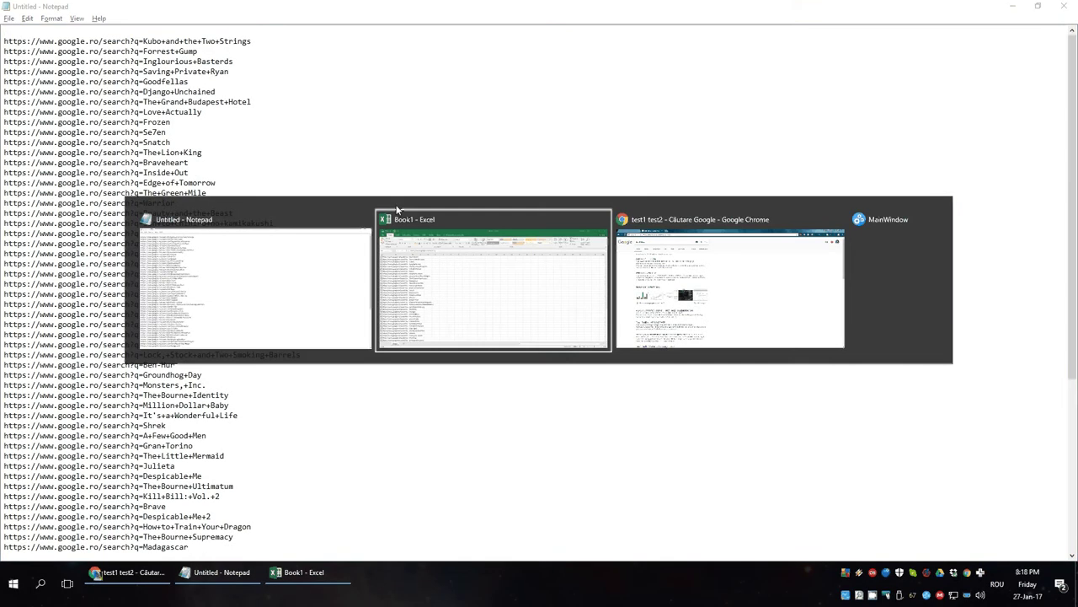
- Paste the search URL list into Export Tabs on a new tab and open them all as tabs
key("alt+Tab")
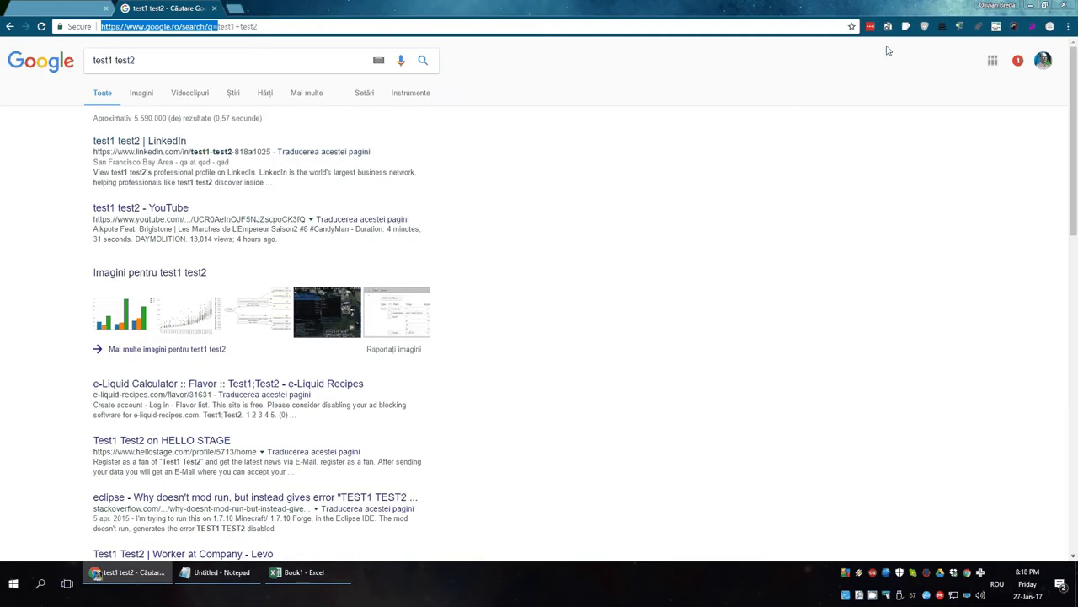
key("ctrl+t")
left_click(906, 26)
type("https://www.google.ro/search?q=Rounders https://www.google.ro/search?q=Jesus+Christ+Superstar https://www.google.ro/search?q=Les+choristes https://www.google.ro/search?q=Shrek+Forever+After https://www.google.ro/search?q=Penguins+of+Madagascar https://www.google.ro/search?q=Madagascar+3:+Europe's+Most+Wanted https://www.google.ro/search?q=Madagascar:+Escape+2+Africa https://www.google.ro/search?q=Brother+Bear https://www.google.ro/search?q=The+Hustler https://www.google.ro/search?q=One+Hundred+and+One+Dalmatians https://www.google.ro/search?q=The+Secret+of+Kells https://www.google.ro/search?q=Notre-Dame+de+Paris https://www.google.ro/search?q=Friends https://www.google.ro/search?q=Interstellar https://www.google.ro/search?q=The+Dark+Knight https://www.google.ro/search?q=The+Shawshank+Redemption https://www.google.ro/search?q=Mad+Max:+Fury+Road https://www.google.ro/search?q=The+Revenant https://www.google.ro/search?q=The+Wolf+of+Wall+Street https://www.google.ro/search?q=Inception")
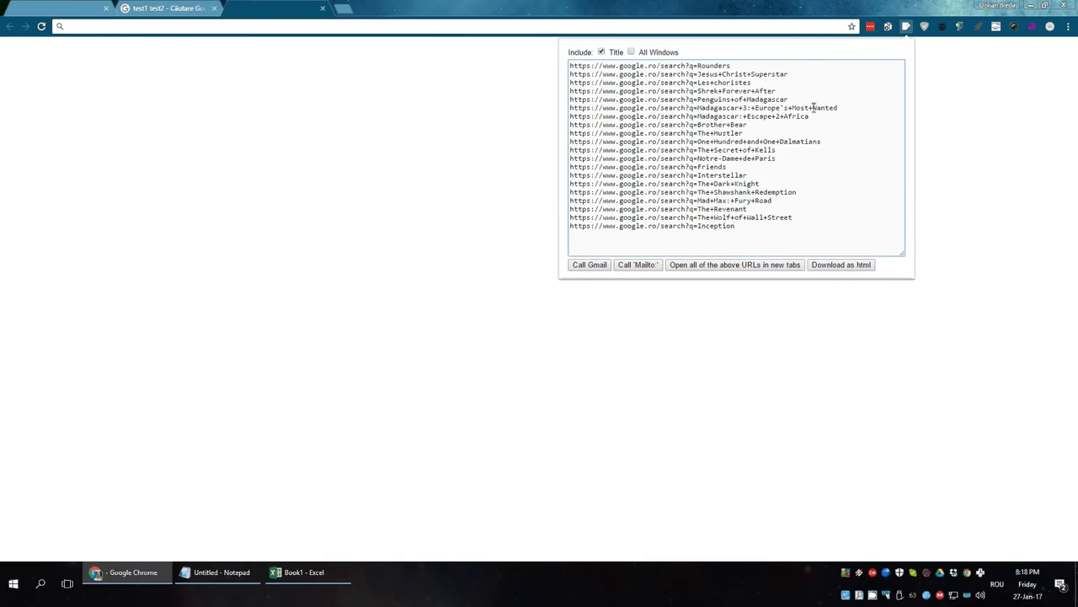
left_click(720, 268)
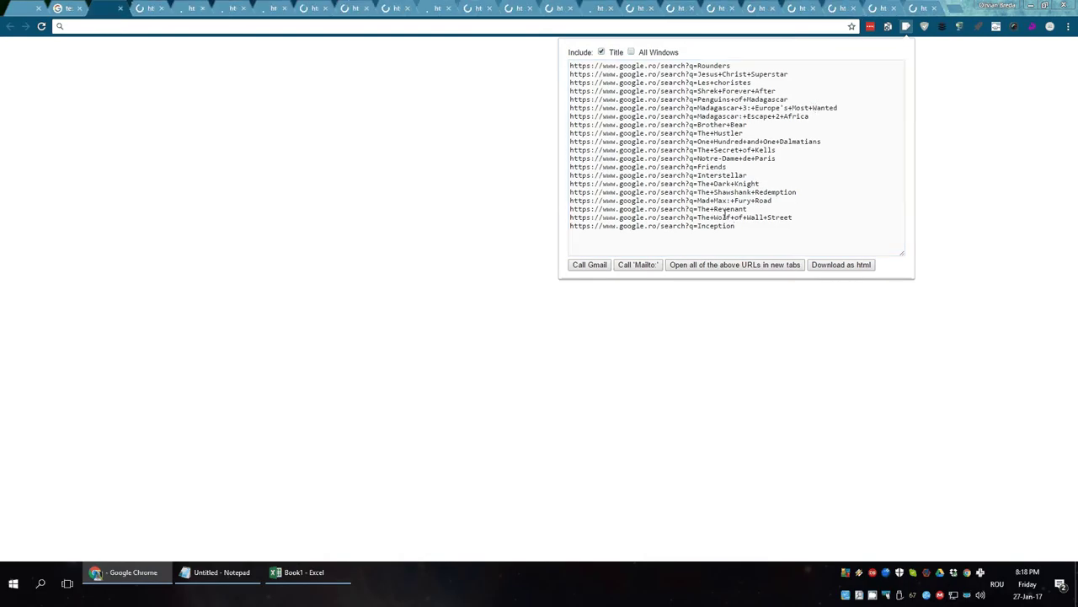
- Check the results for The Wolf of Wall Street, Rounders, Jesus Christ Superstar and Les choristes
key("alt+Tab")
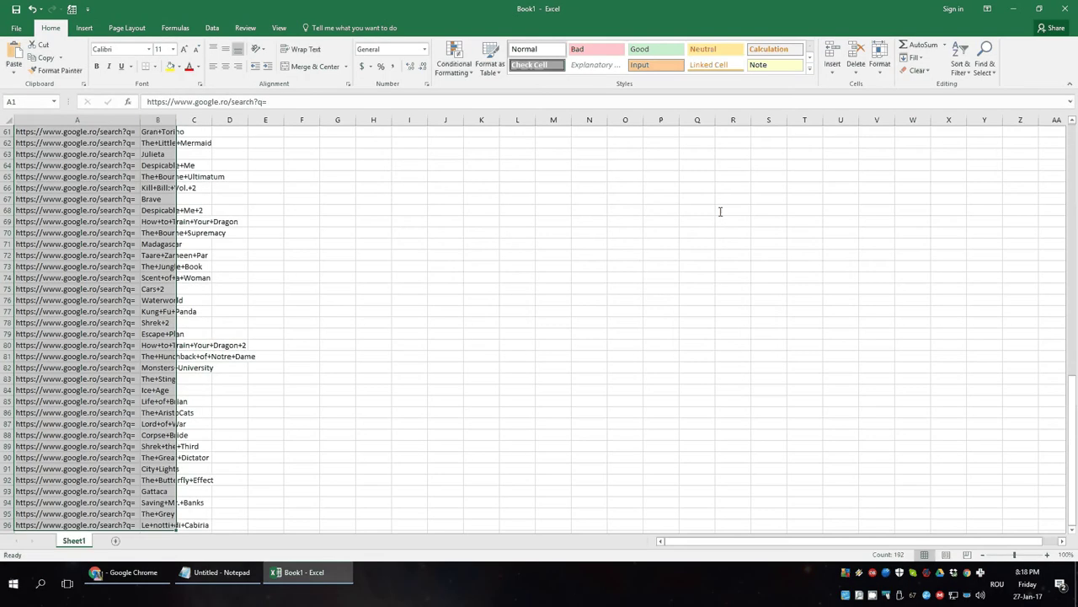
key("alt+Tab")
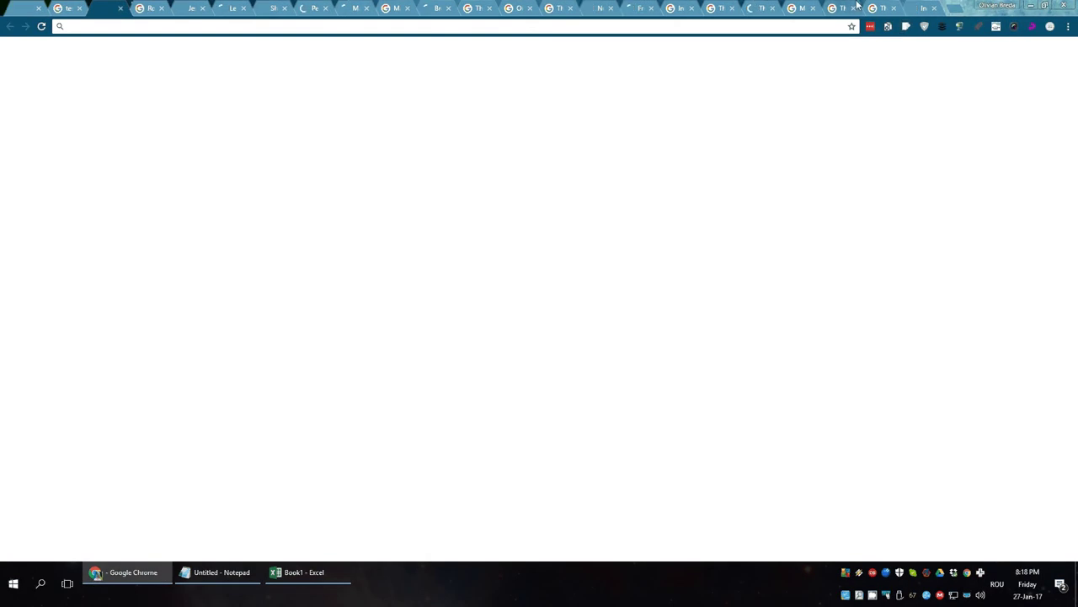
left_click(881, 8)
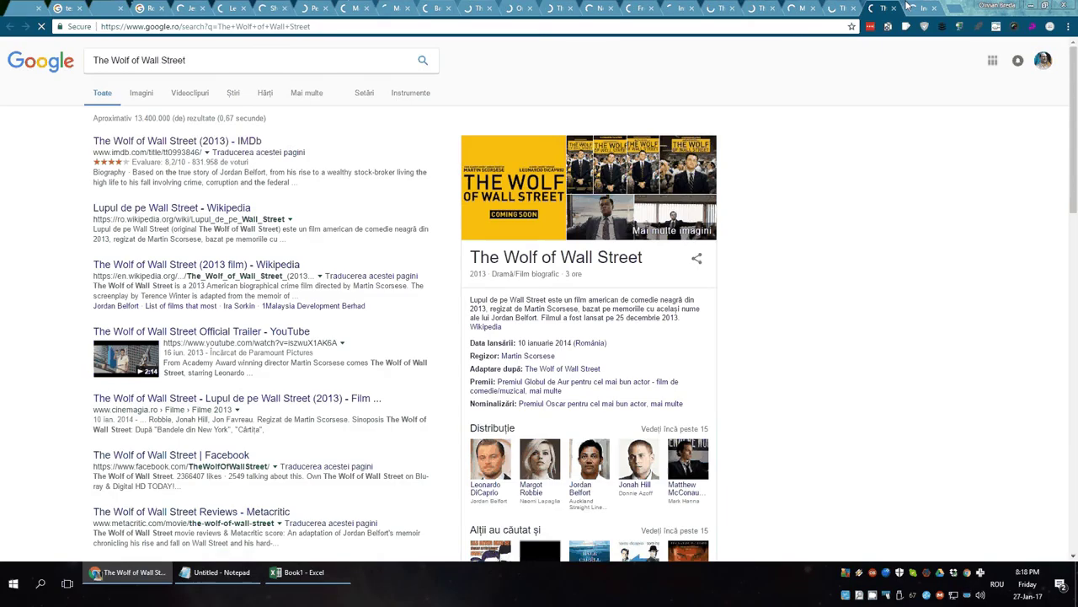
left_click(171, 7)
key("ctrl+Tab")
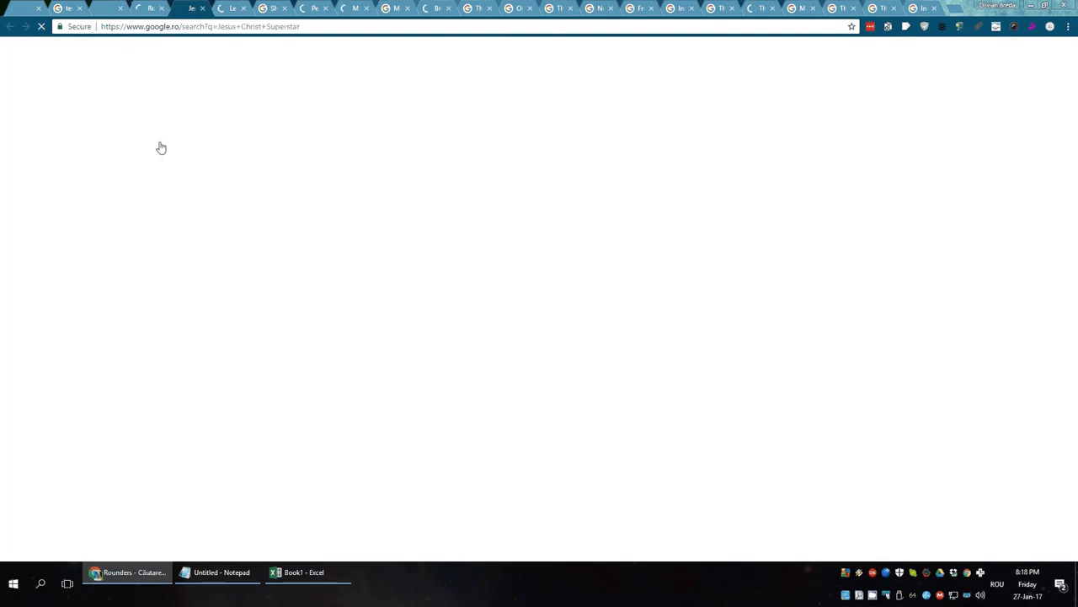
left_click(160, 146)
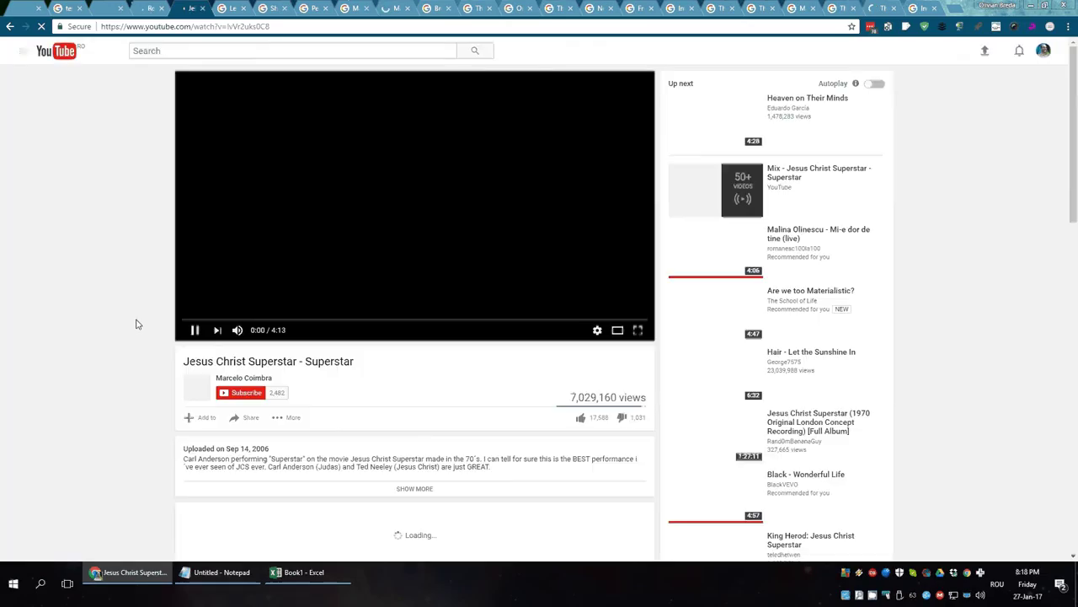
key("ctrl+Tab")
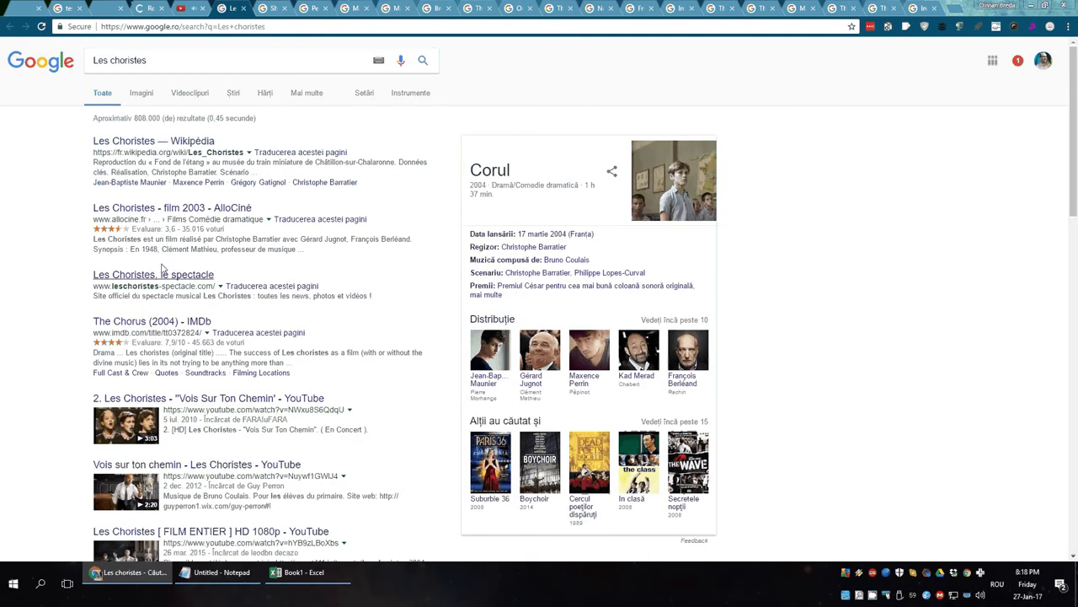
- Close all tabs to the right of the blank second tab
left_click(108, 7)
right_click(108, 7)
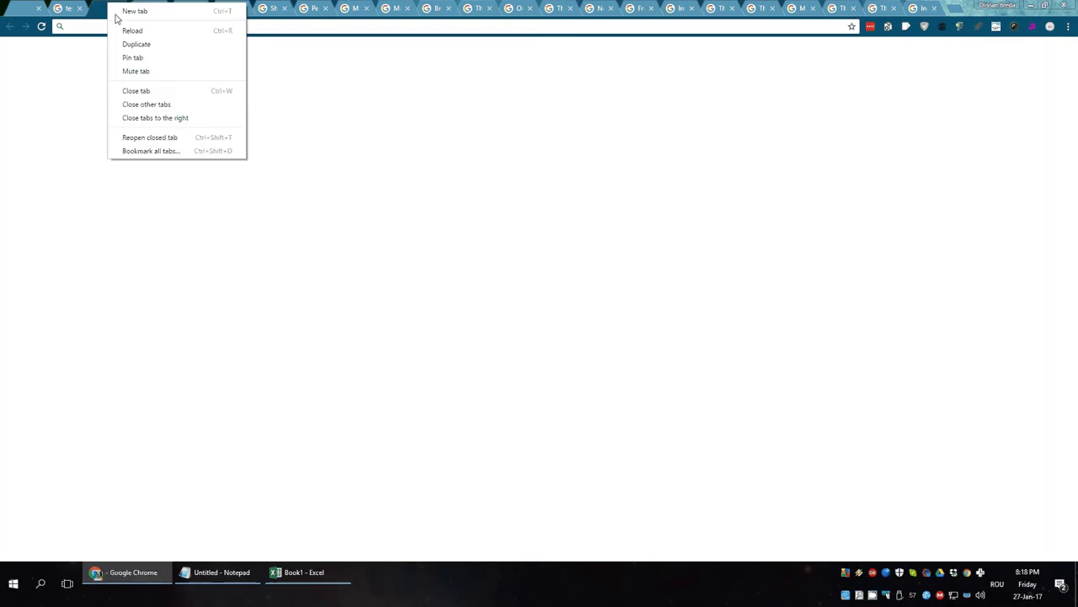
left_click(165, 118)
key("alt+Tab")
key("alt+Tab")
key("alt+Tab")
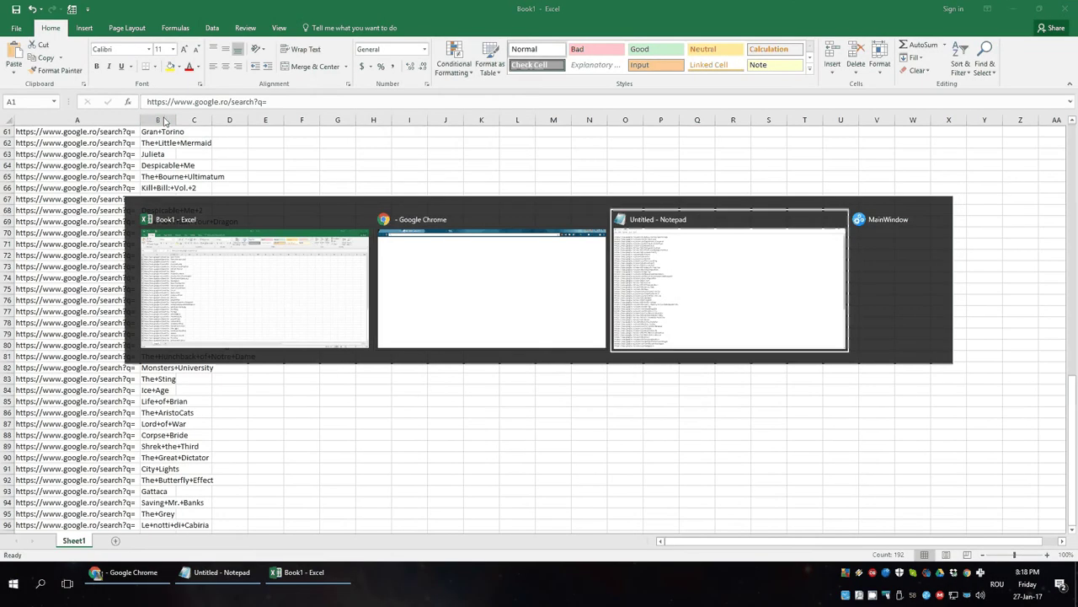
- Replace q= with q=imdb+ on every line of the URL list
key("ctrl+shift+Home")
key("Left")
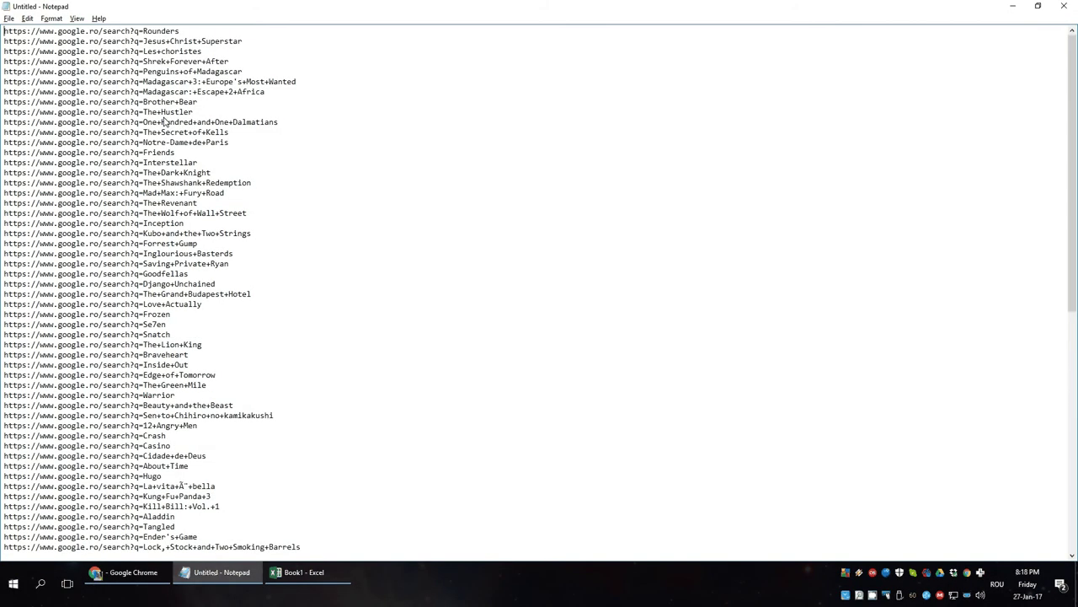
key("shift+Right")
key("shift+Right")
key("ctrl+h")
type("q=")
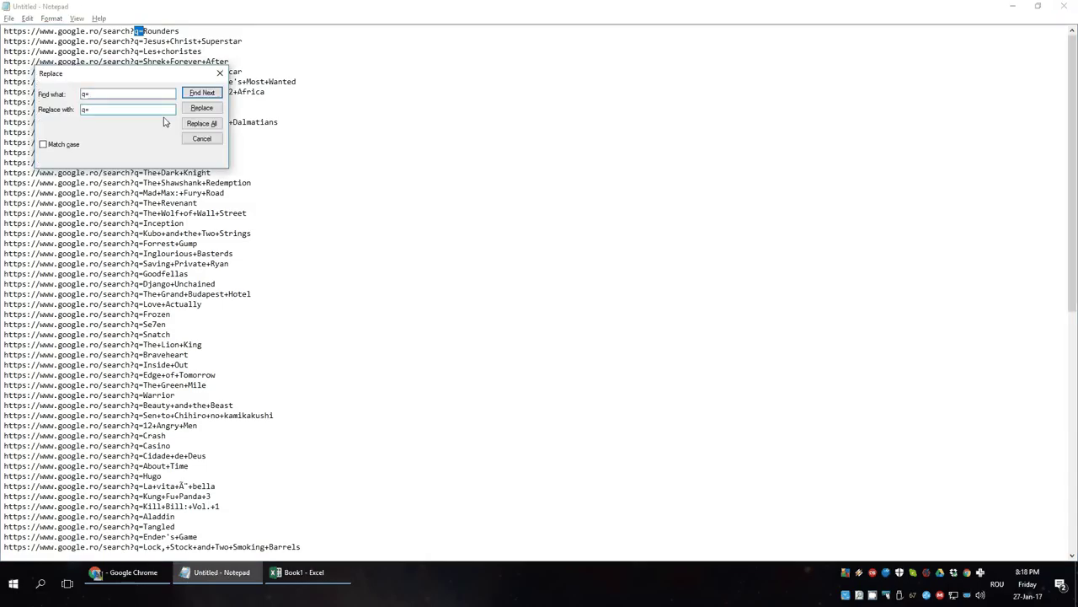
type("imdb+")
key("alt+a")
key("Escape")
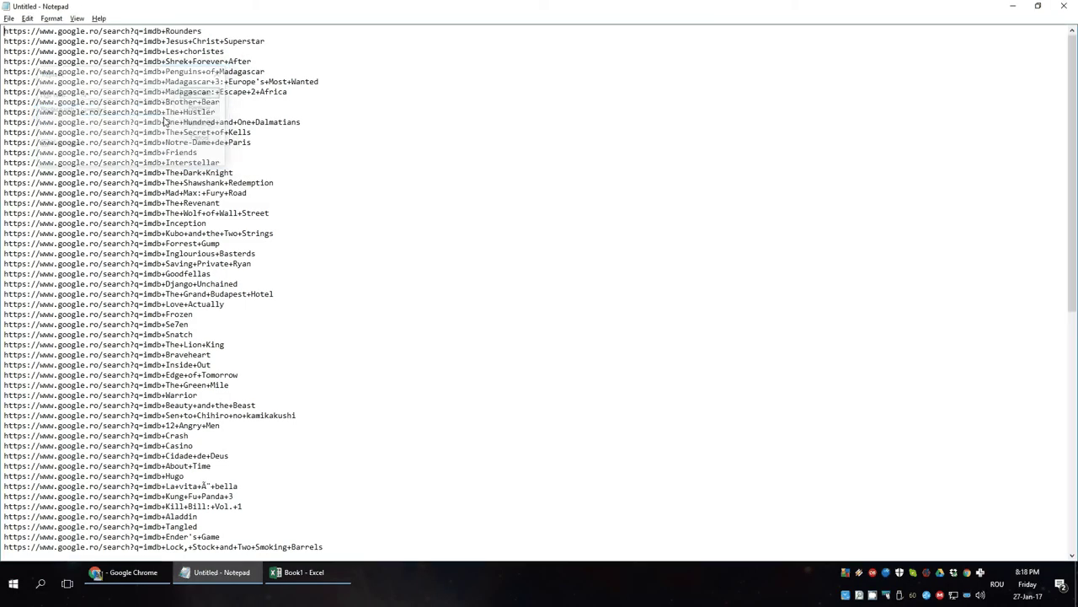
- Select and copy the second URL line
key("alt+Tab")
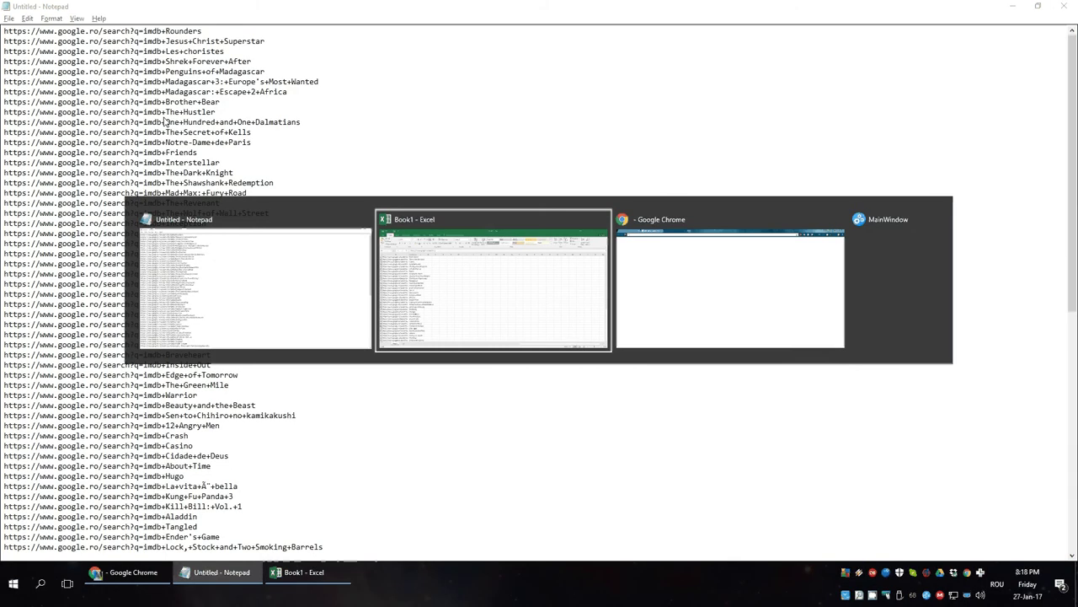
key("Escape")
key("shift+Home")
key("ctrl+c")
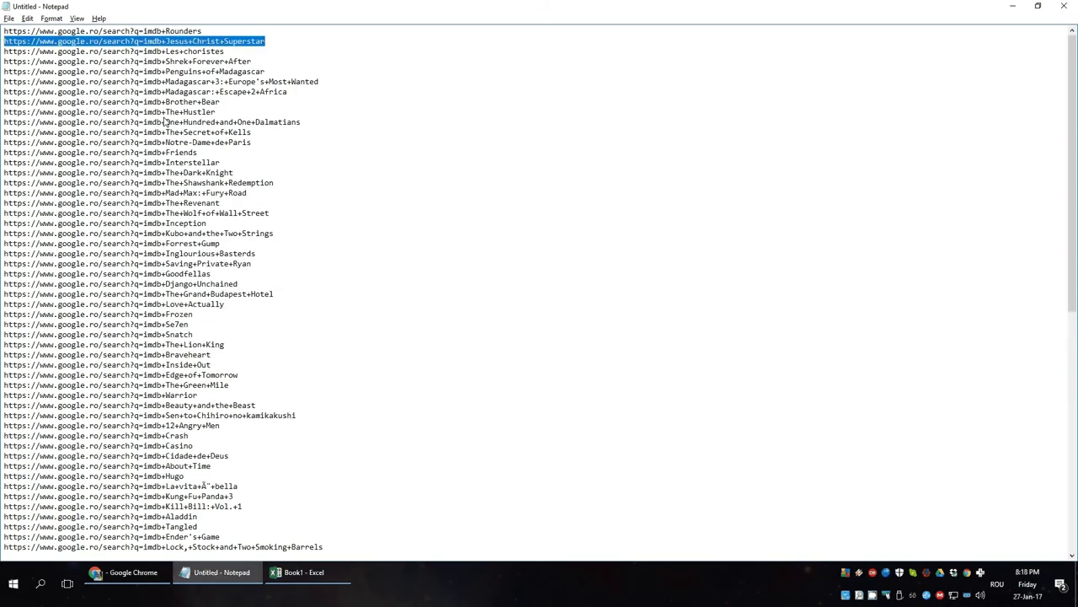
- Load the Jesus Christ Superstar search in a new tab with imdb+ removed
key("alt+Tab")
key("Tab")
key("ctrl+t")
key("ctrl+v")
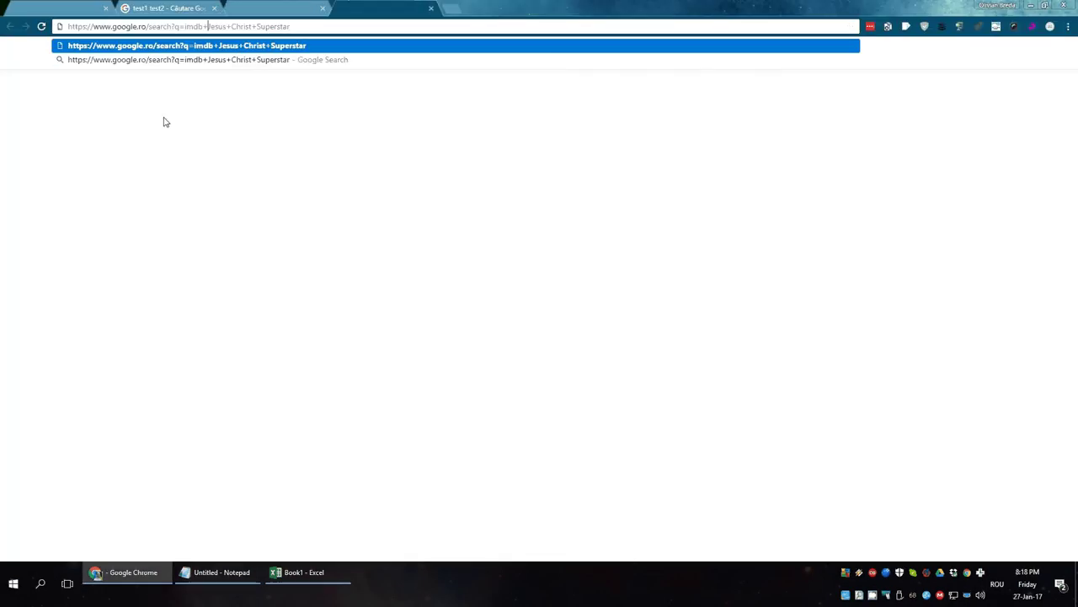
key("ctrl+shift+Left")
key("BackSpace")
key("Return")
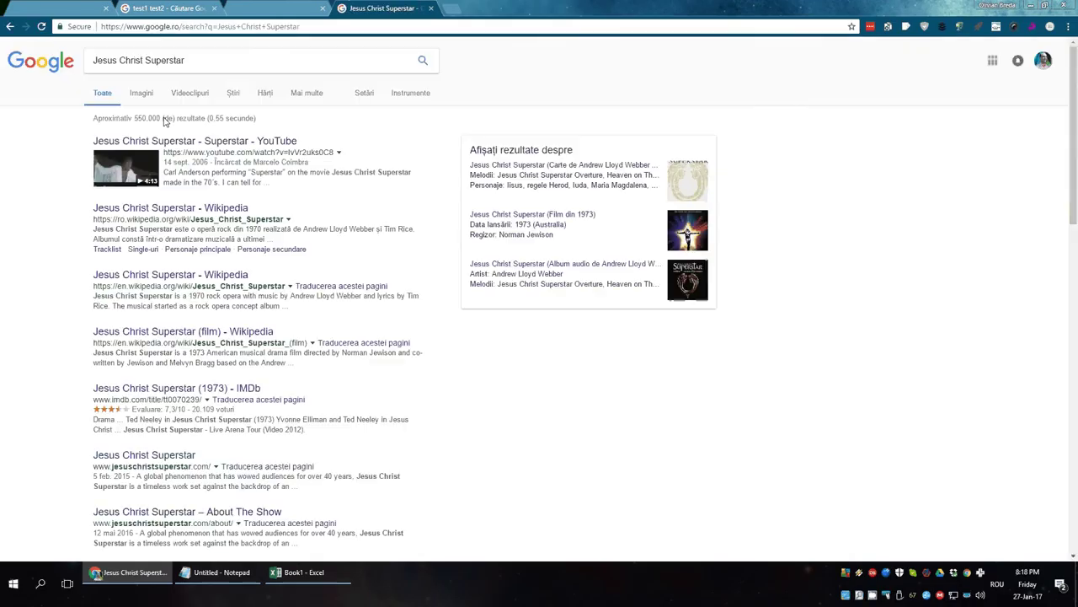
- Reload the same search using the full imdb URL to compare results
key("ctrl+l")
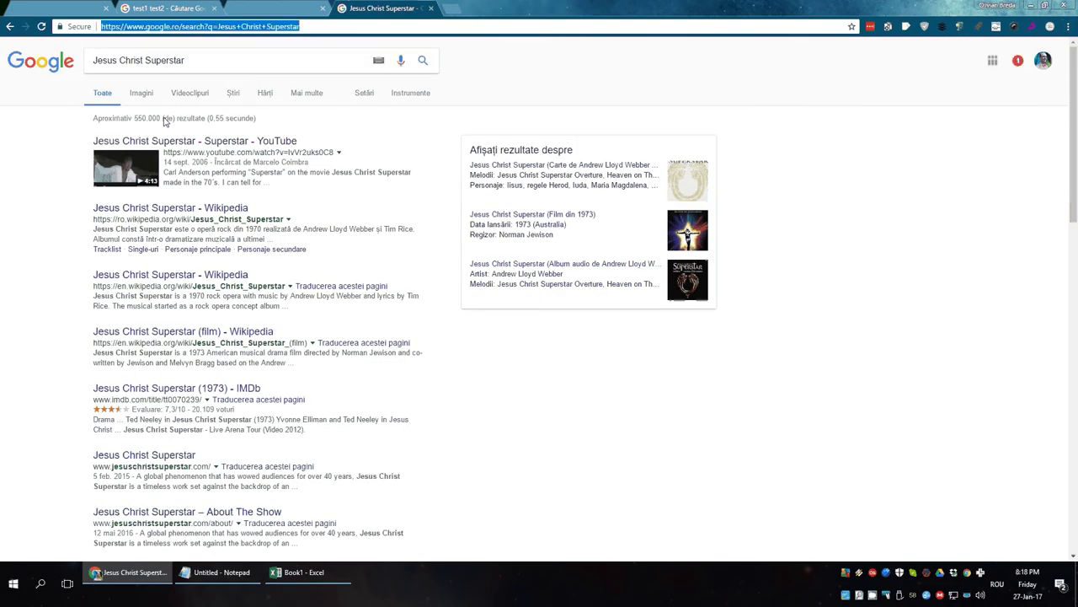
key("ctrl+v")
key("Return")
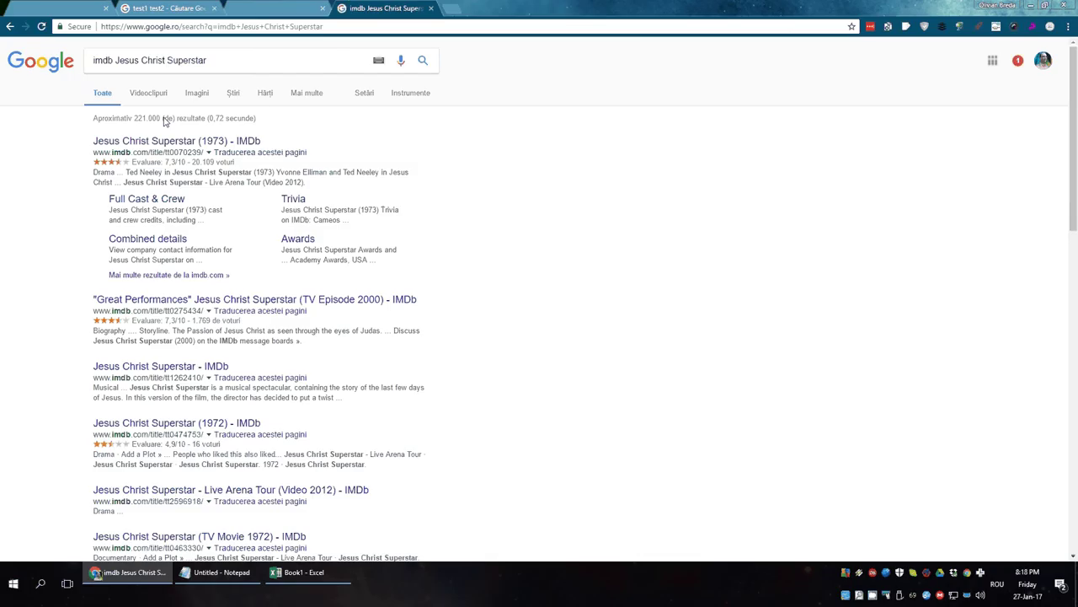
key("alt+Tab")
key("ctrl+End")
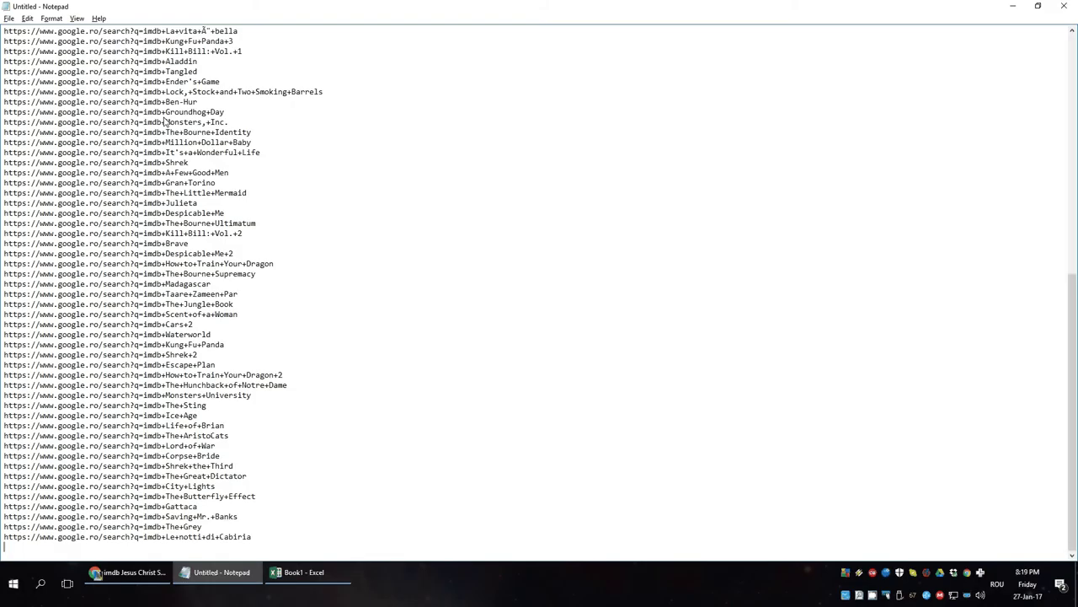
key("ctrl+Home")
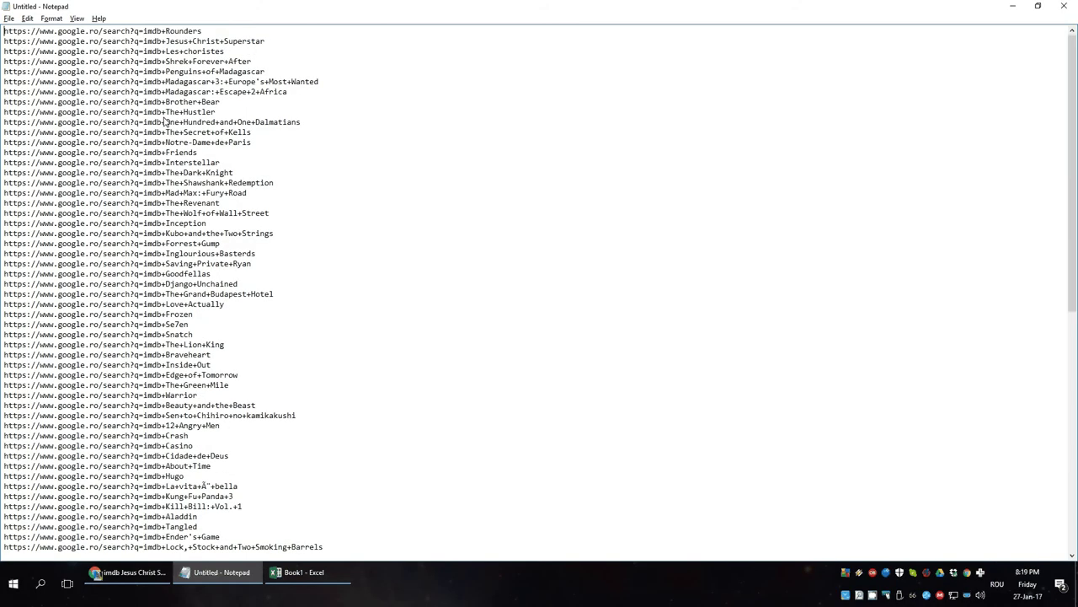
key("ctrl+a")
key("Delete")
- Restore the URL list and strip the Google search prefix from every line
key("ctrl+z")
key("shift+Home")
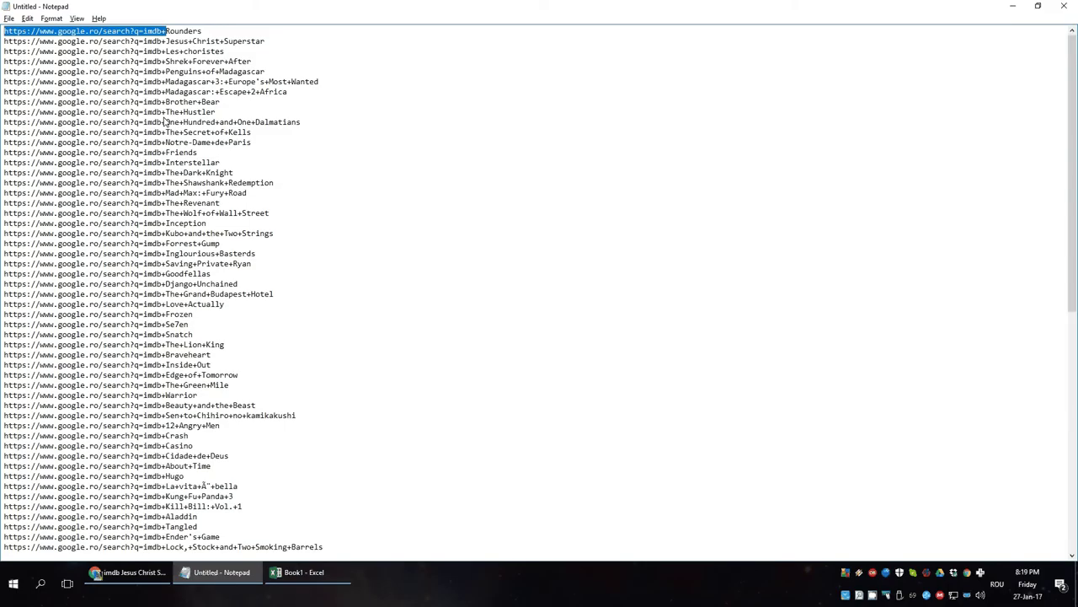
key("ctrl+h")
type("q=imdb+")
key("alt+a")
key("Escape")
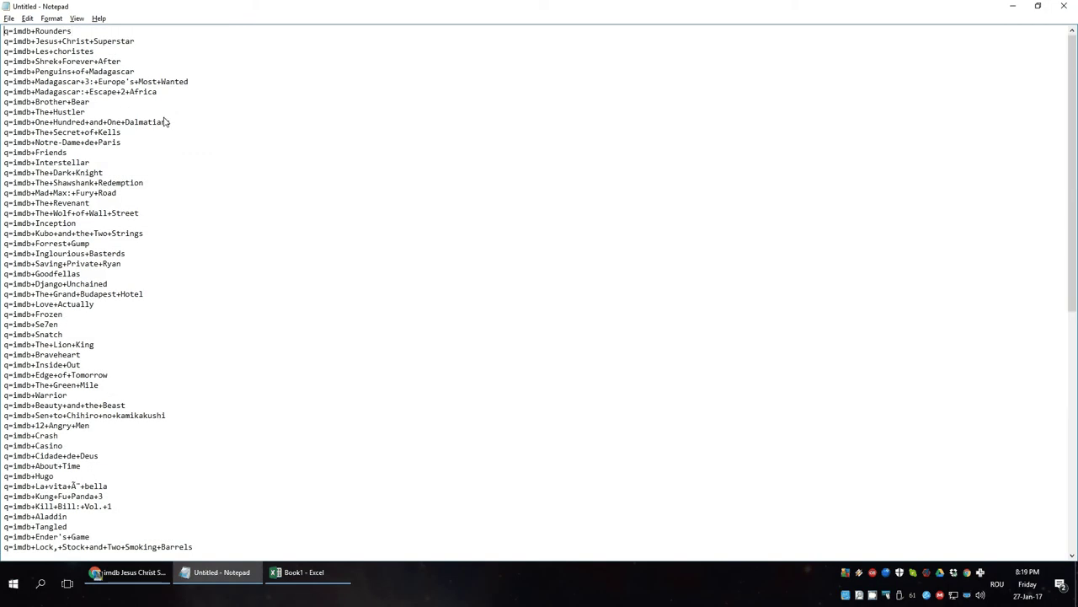
- Remove q= from every line
key("shift+Right")
key("shift+Right")
key("ctrl+h")
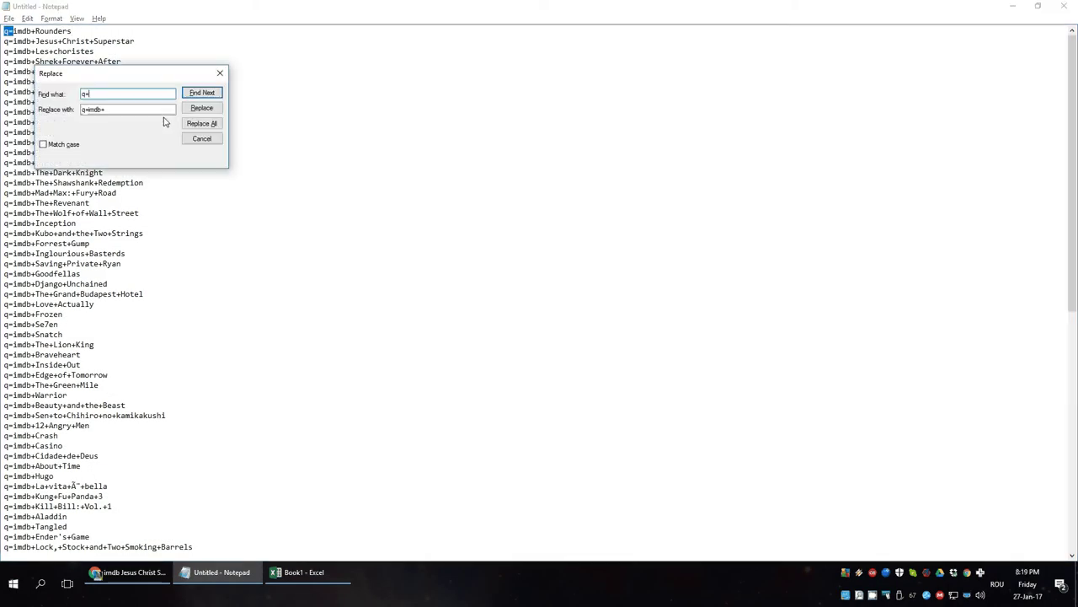
key("Tab")
key("BackSpace")
key("alt+a")
key("Escape")
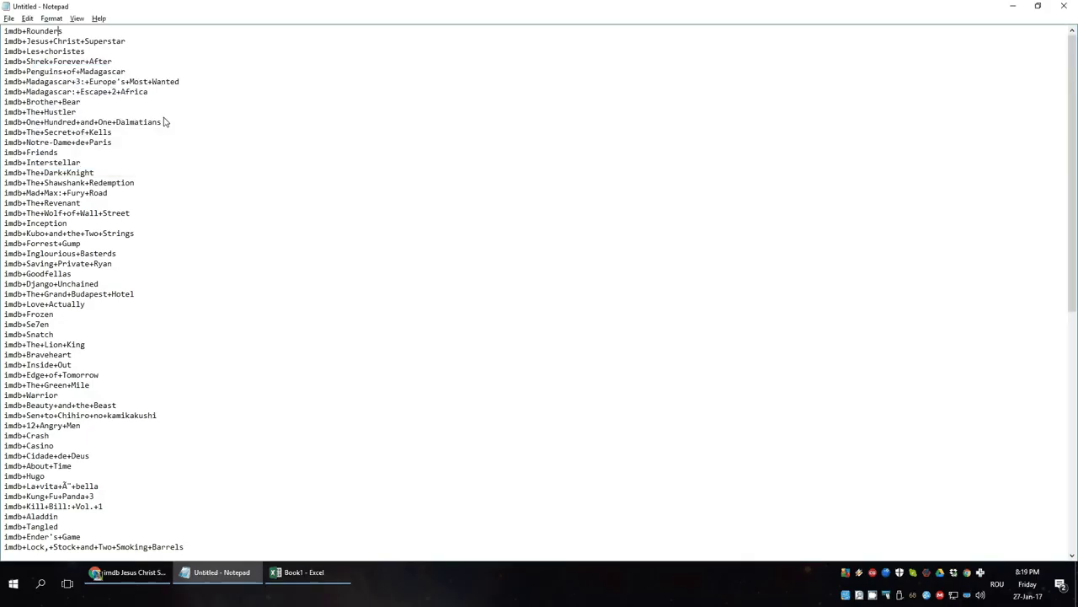
- Replace every plus sign with a space
key("ctrl+h")
type("+")
key("Tab")
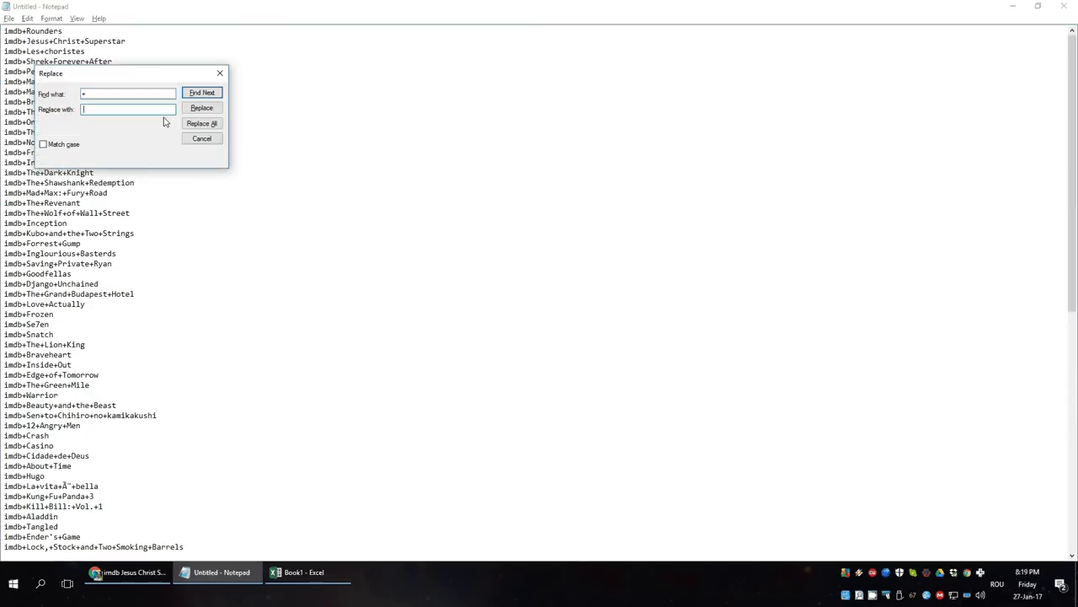
key("Escape")
- Remove 'imdb' from the start of every line and check the list end to end
key("ctrl+shift+Right")
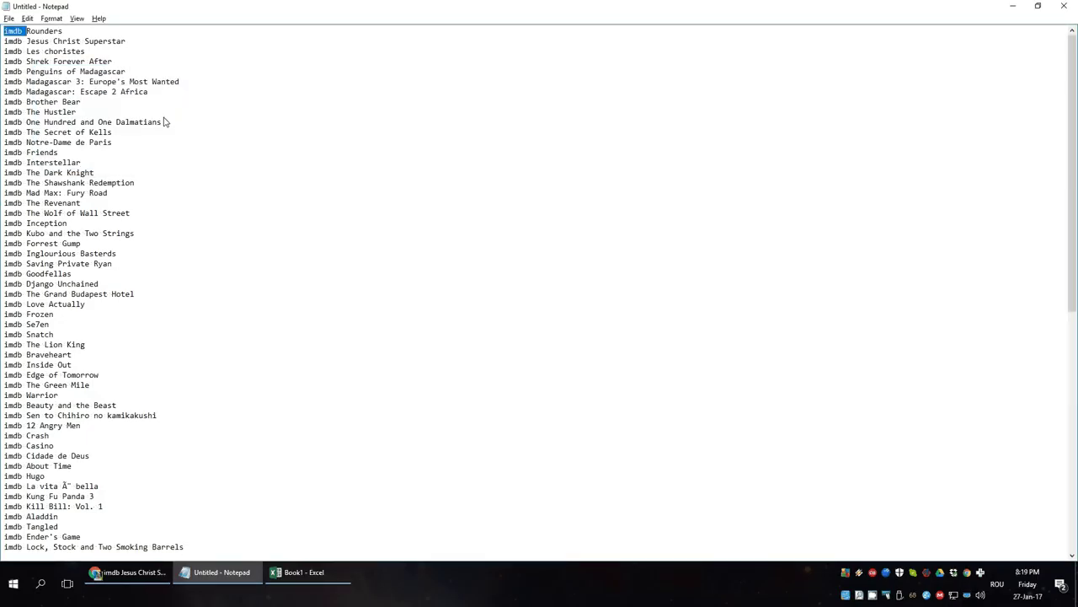
key("ctrl+h")
key("Tab")
key("alt+a")
key("Escape")
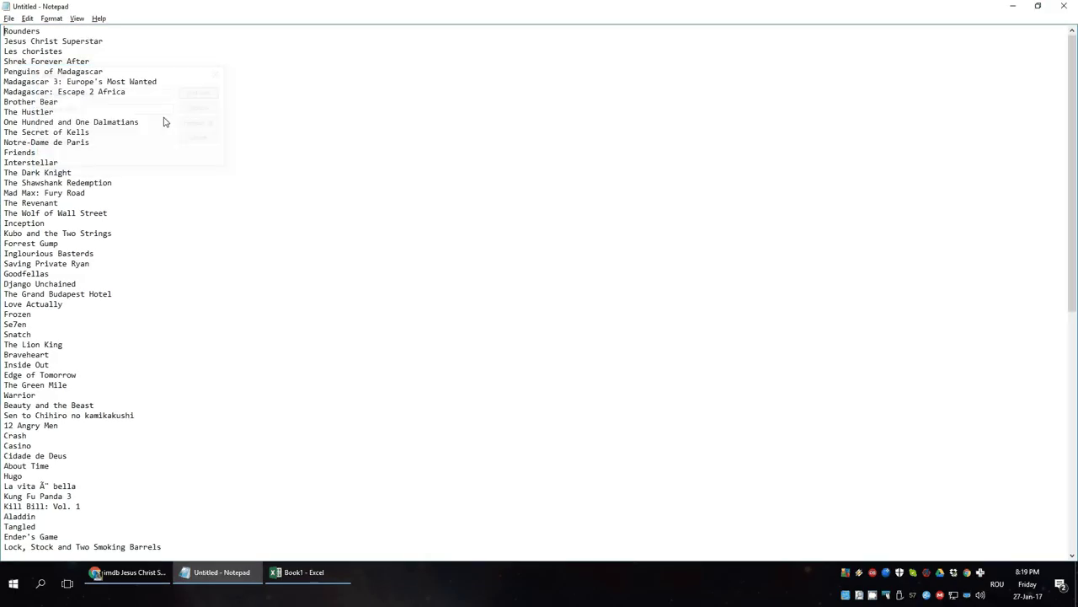
key("ctrl+End")
key("ctrl+Home")
key("ctrl+h")
key("Tab")
- Dismiss the replace box unchanged and scan the title list from top to bottom
type("-")
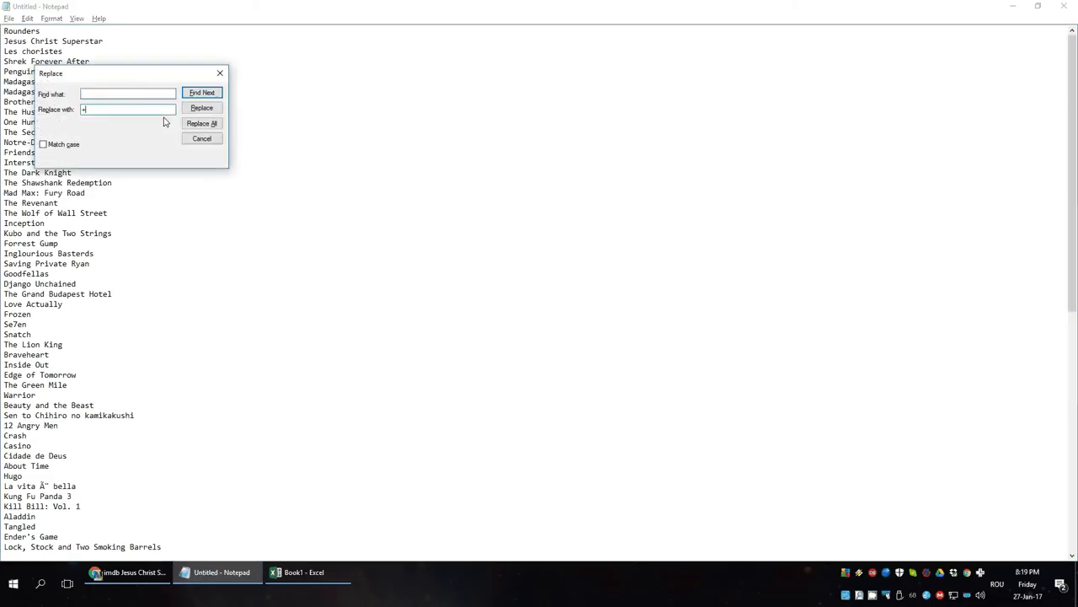
key("Escape")
key("alt+Tab")
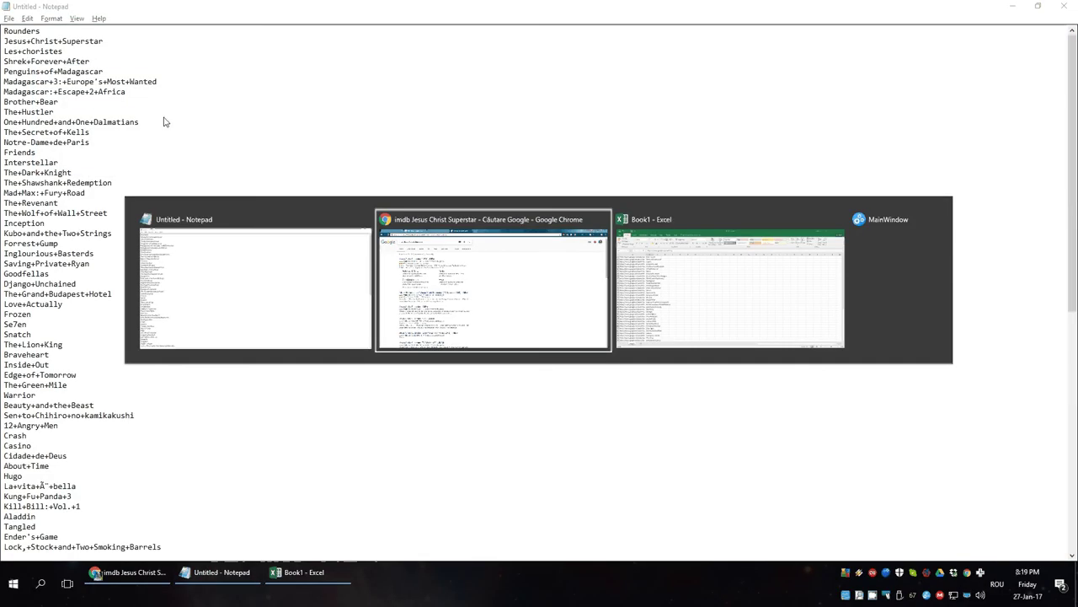
key("Escape")
key("Down")
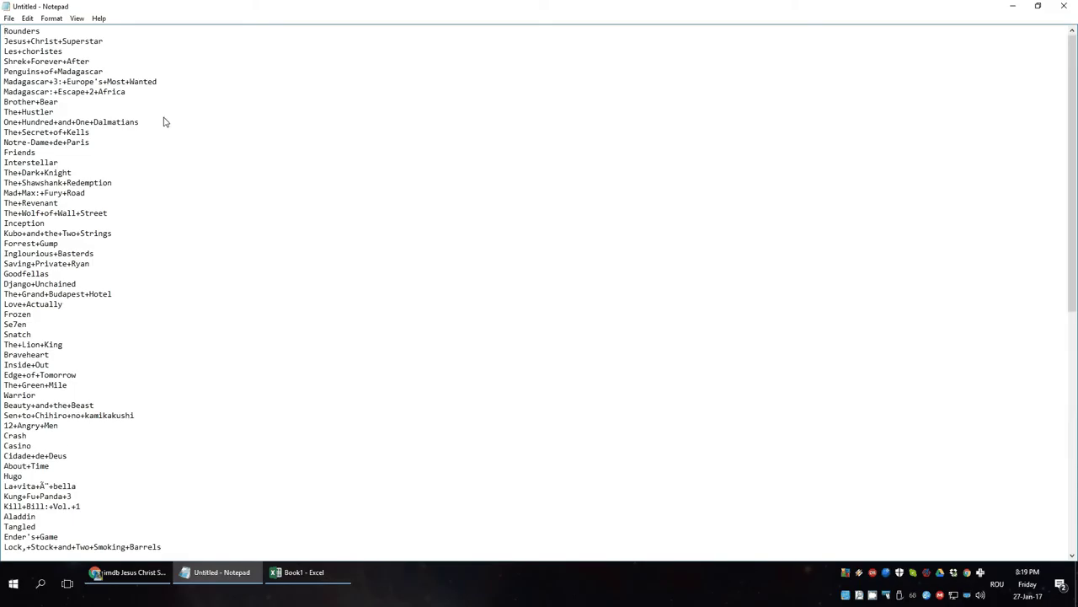
key("Right")
key("Right")
key("Right")
key("Right")
key("End")
key("shift+Home")
key("Left")
key("Right")
key("Right")
key("Right")
key("Right")
key("Page_Down")
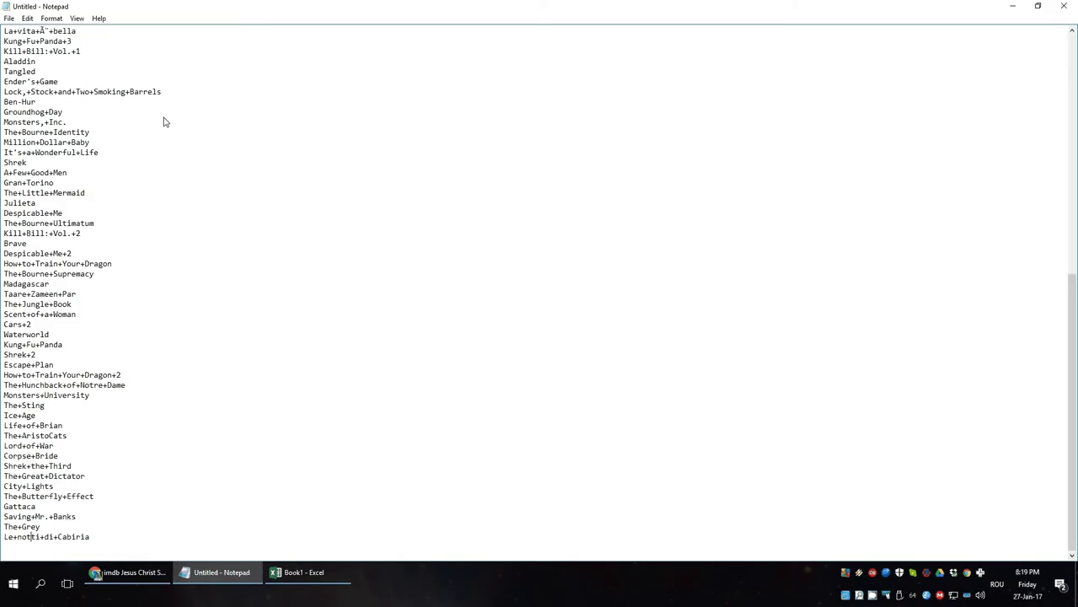
key("ctrl+Home")
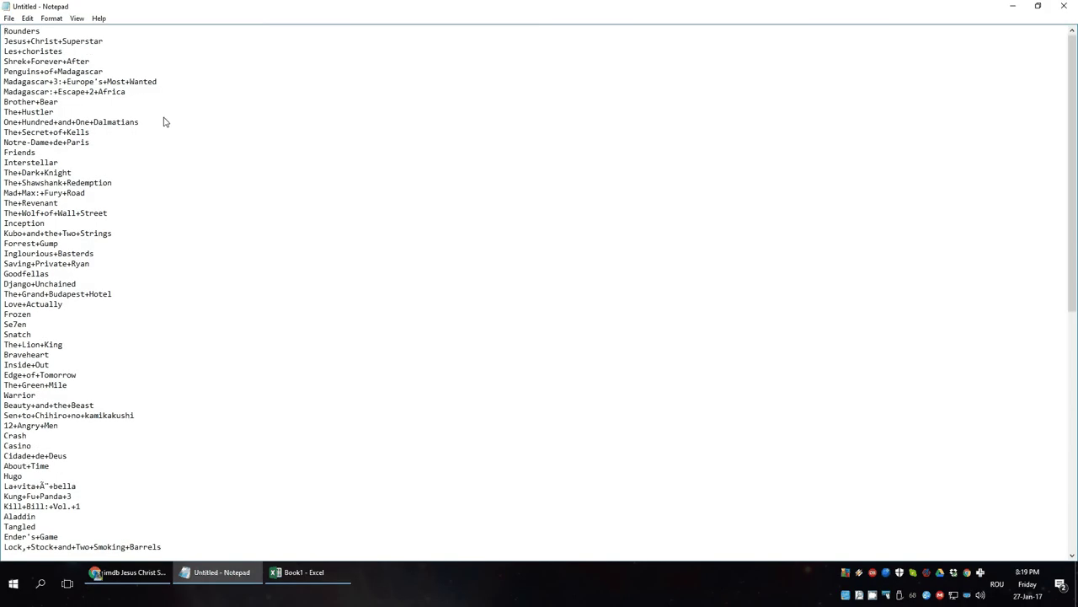
- Copy all titles, then close Book1 in Excel without saving and start a blank workbook
key("ctrl+a")
key("alt+Tab")
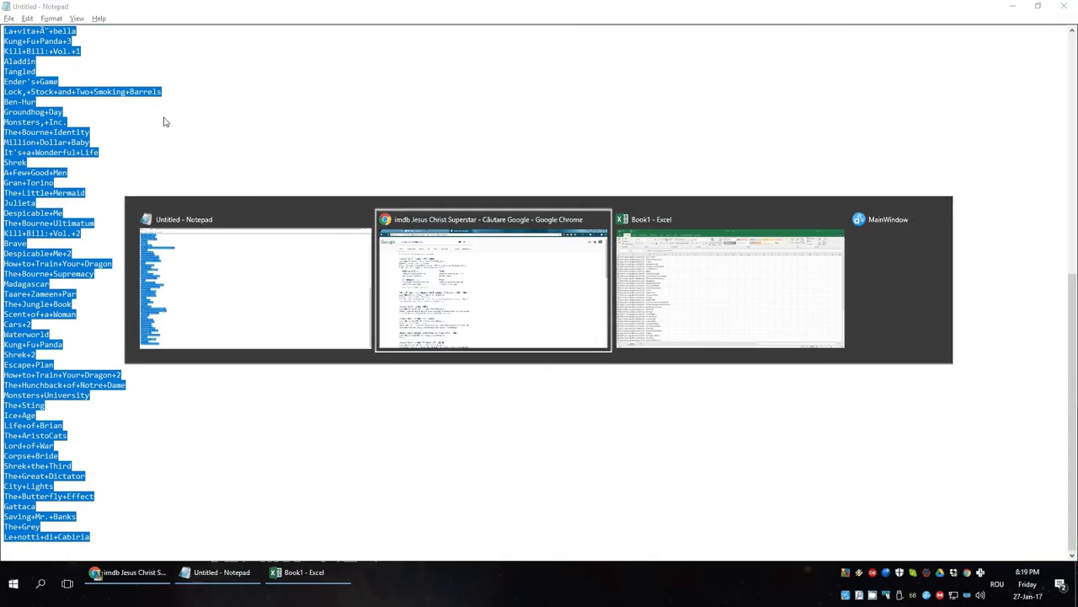
key("alt+Tab")
key("ctrl+w")
key("n")
key("ctrl+n")
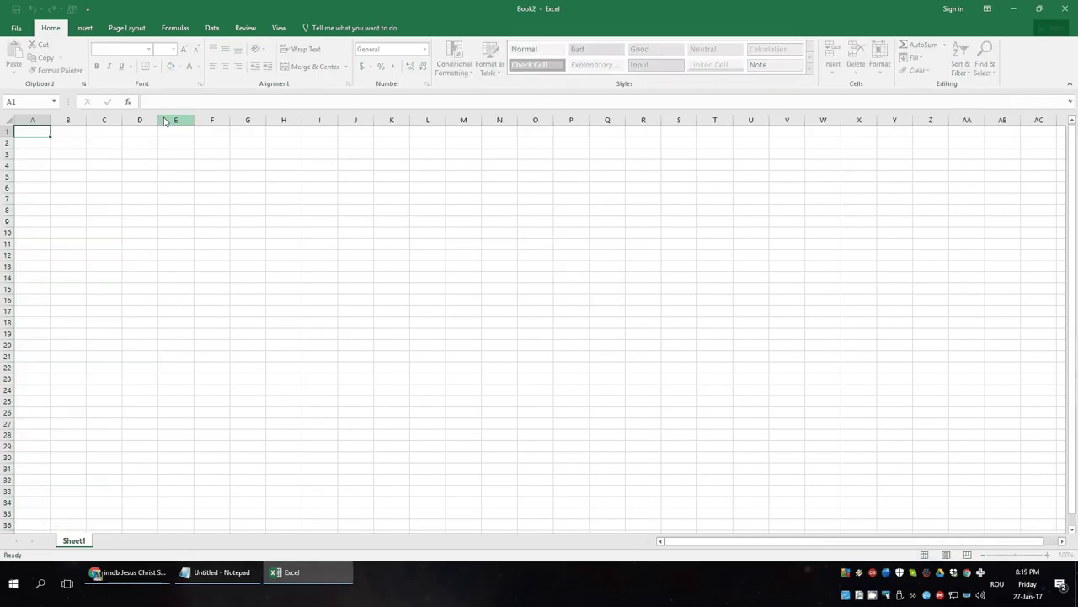
- Paste the titles into column B and the Google imdb search prefix into A1, widening column A
key("Right")
key("ctrl+v")
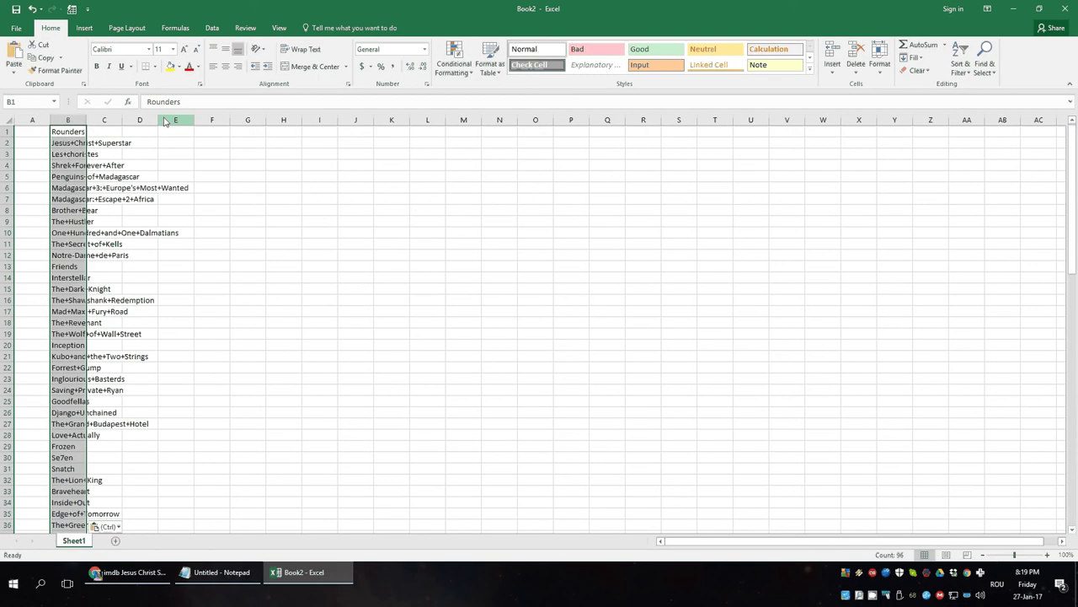
key("alt+Tab")
key("alt+Tab")
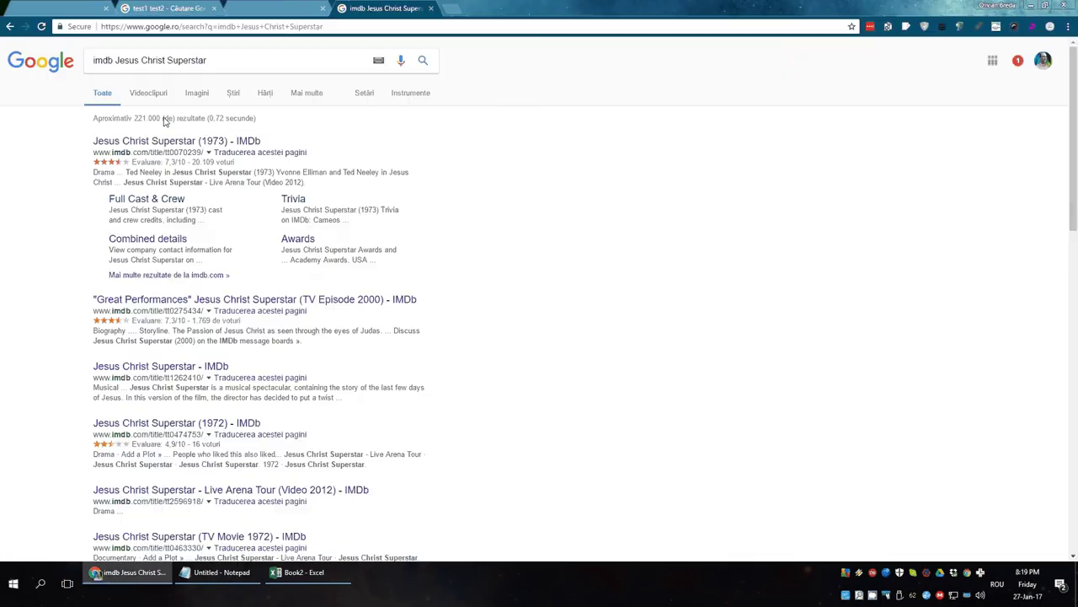
key("Right")
key("shift+Home")
key("ctrl+c")
key("alt+Tab")
key("Left")
key("ctrl+v")
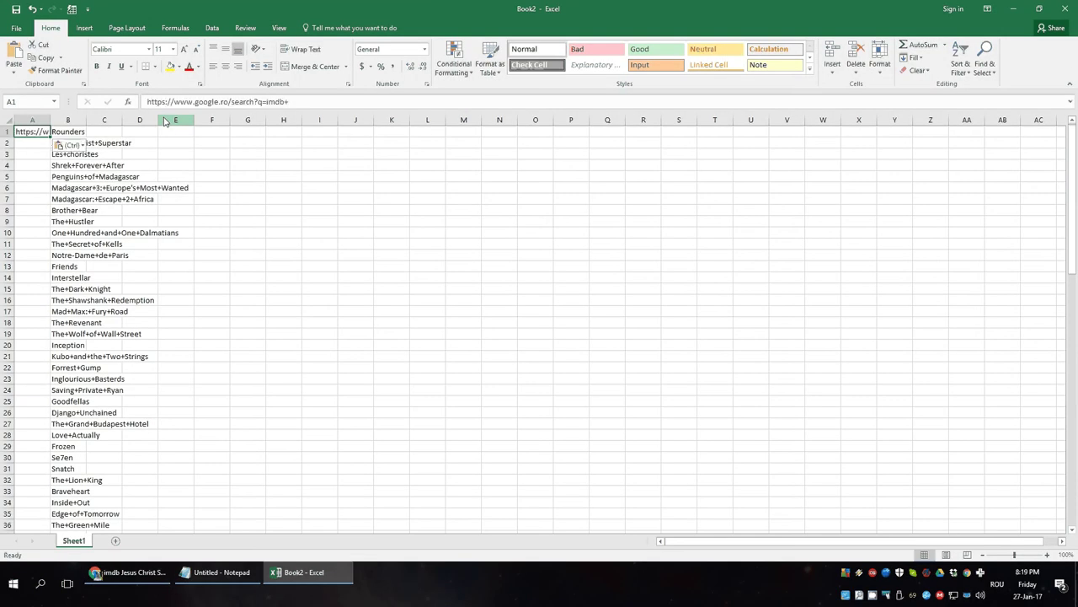
double_click(50, 119)
- Fill A1:A96 with the URL prefix down to the last title
key("ctrl+c")
key("Right")
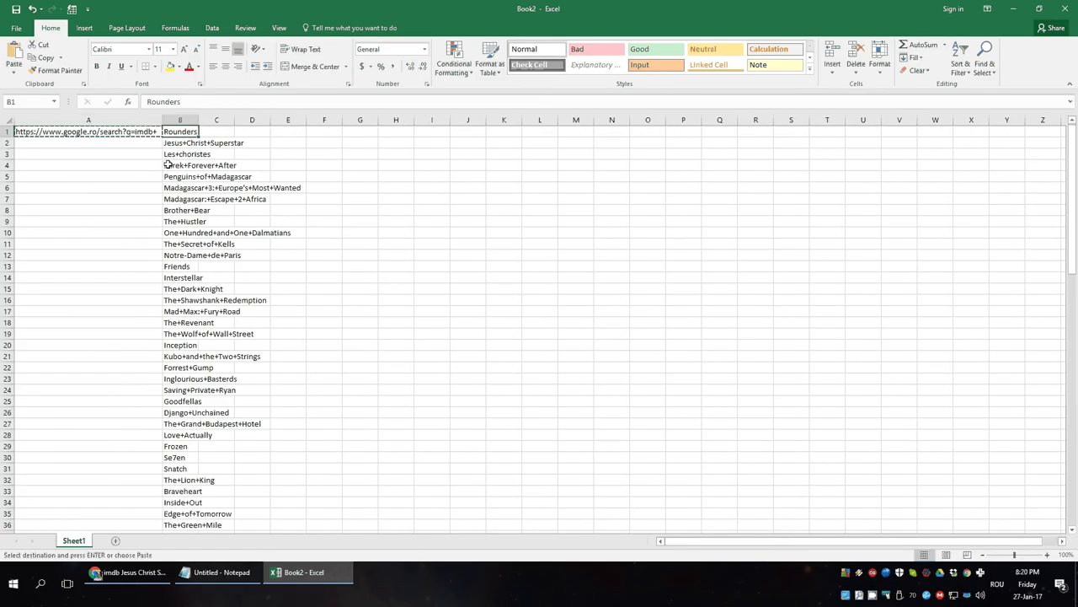
key("ctrl+Down")
key("Left")
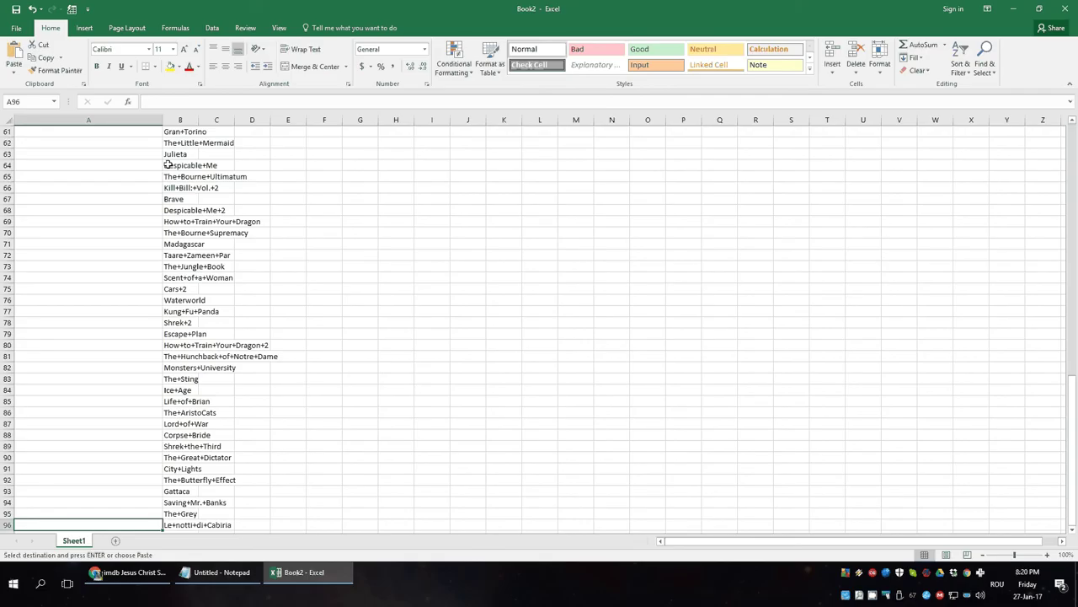
key("ctrl+shift+Up")
key("ctrl+v")
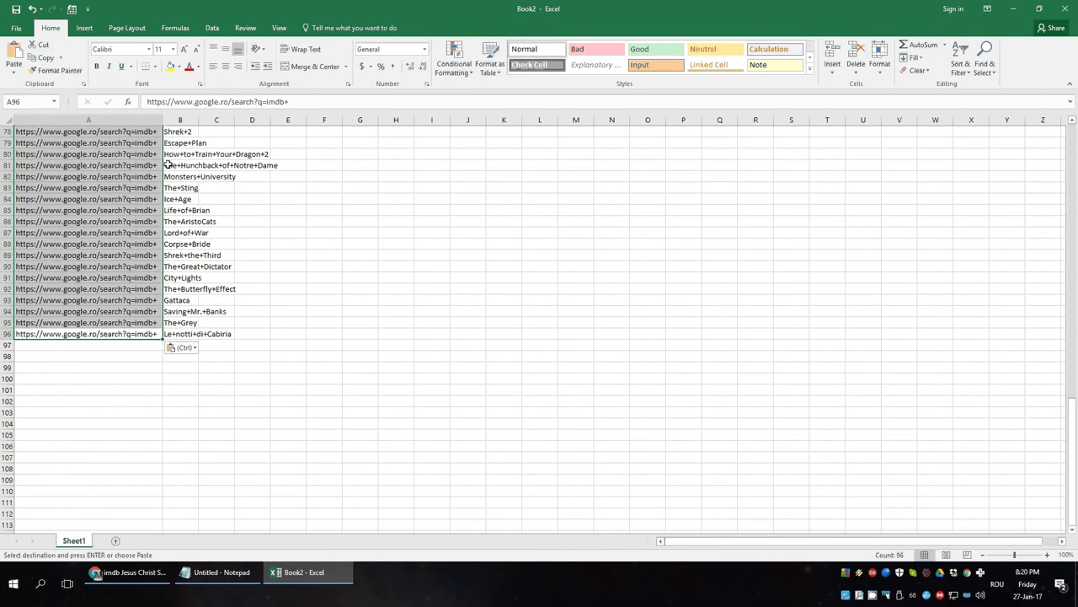
- Copy A1:B96 and return to Notepad
key("ctrl+Up")
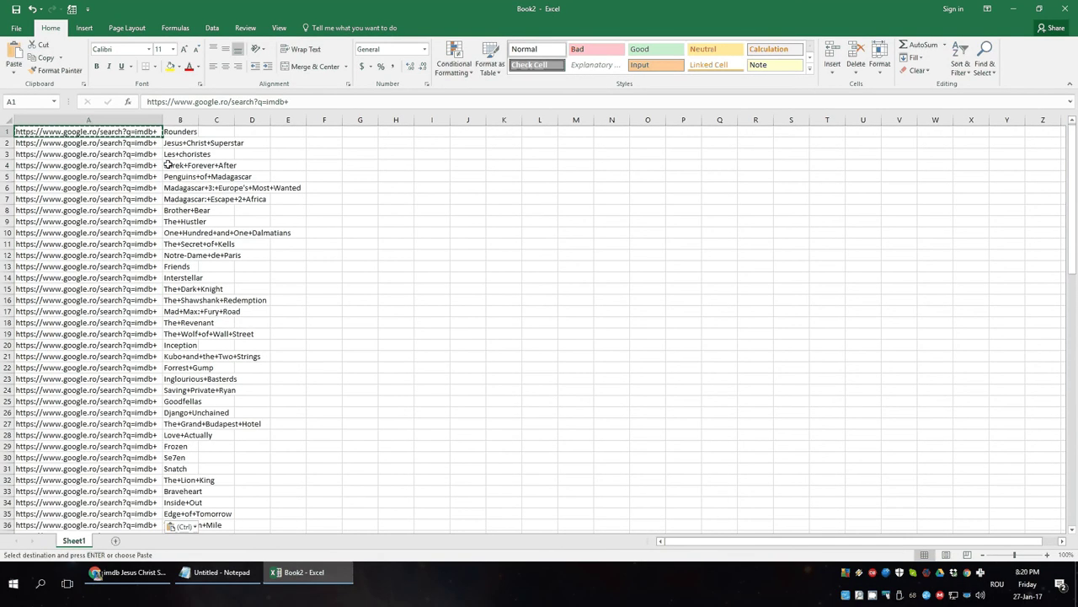
key("ctrl+shift+Down")
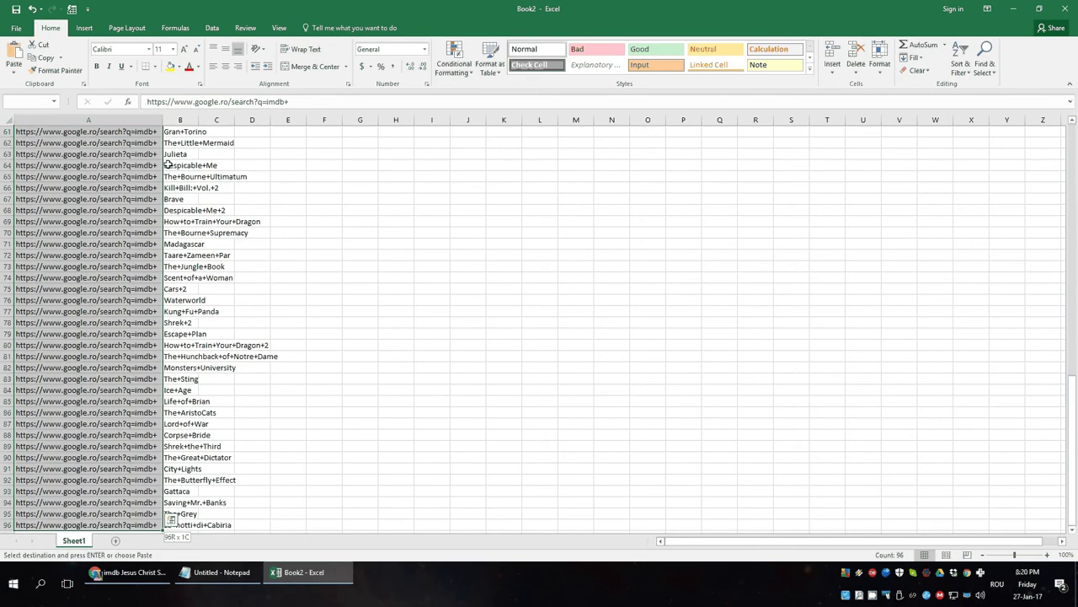
key("shift+Right")
key("ctrl+c")
key("alt+Tab")
key("Tab")
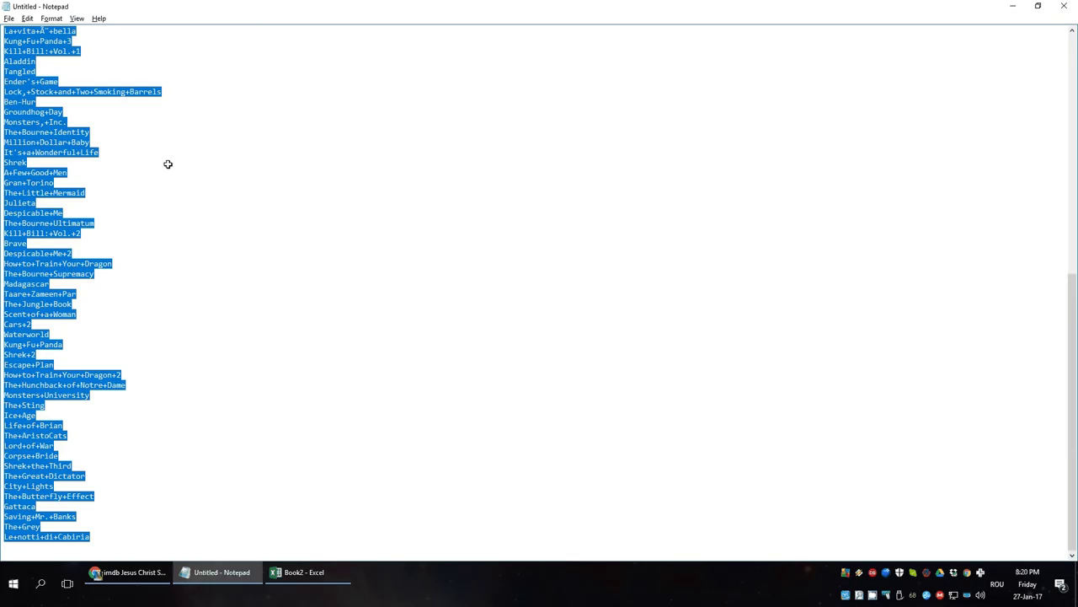
- Paste the Excel rows over the list and delete the tab before every title
key("ctrl+v")
key("ctrl+Home")
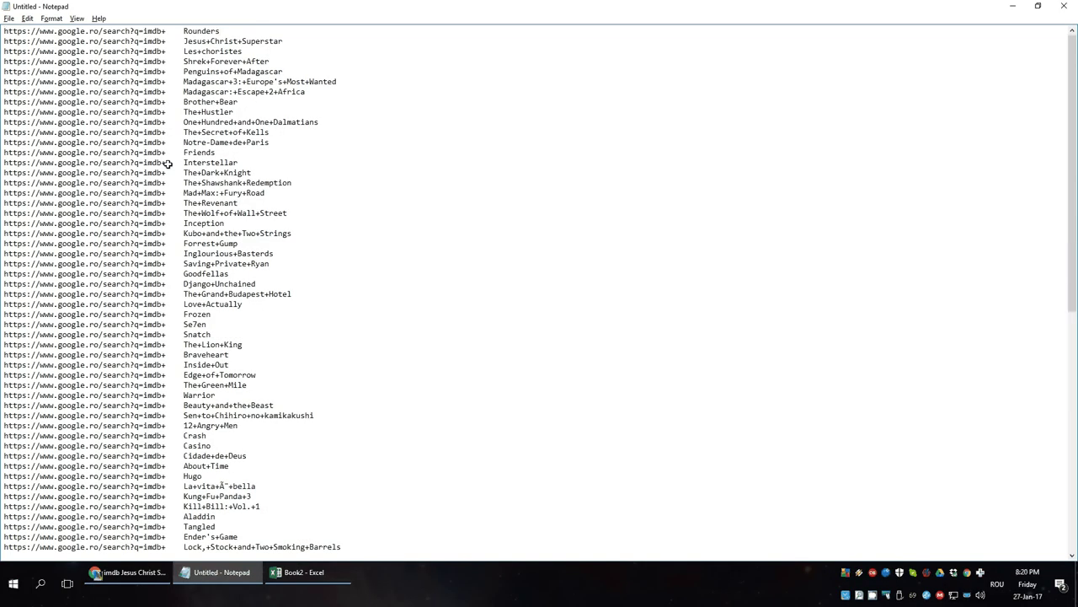
key("shift+Left")
key("ctrl+h")
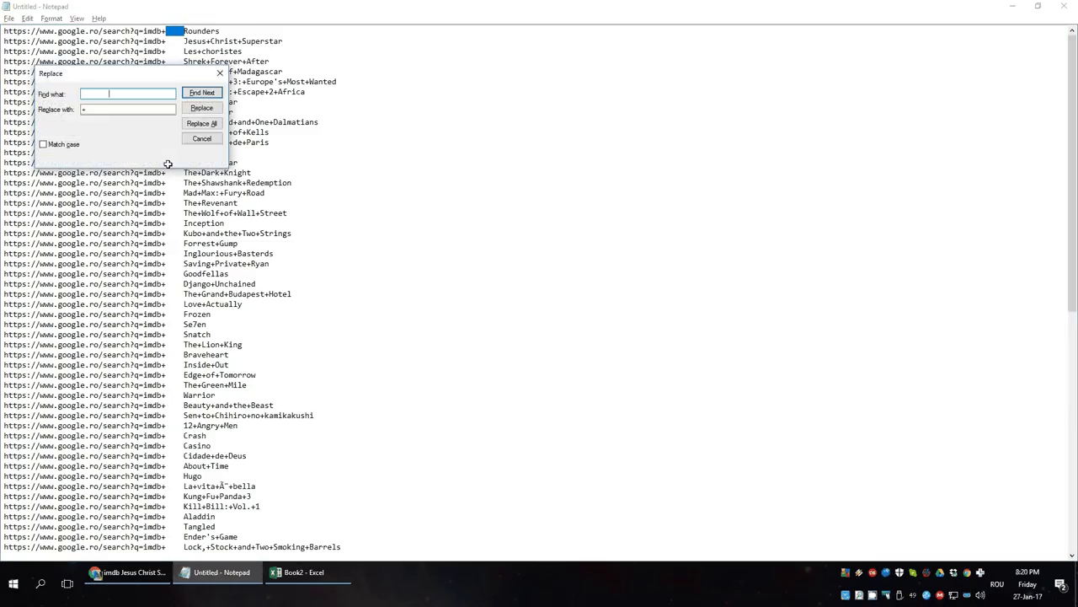
key("Tab")
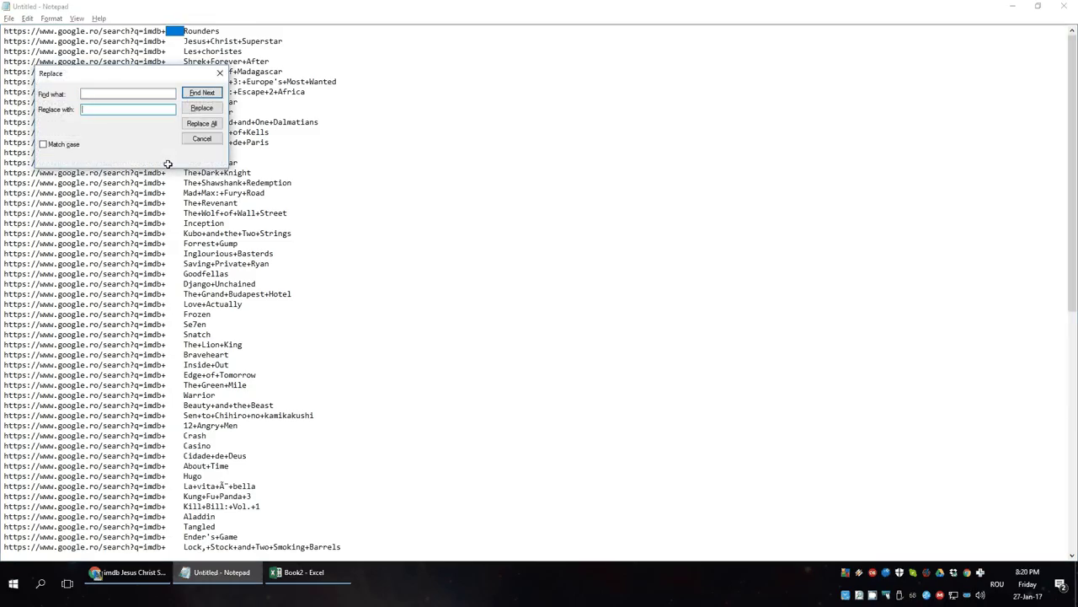
key("alt+a")
key("Escape")
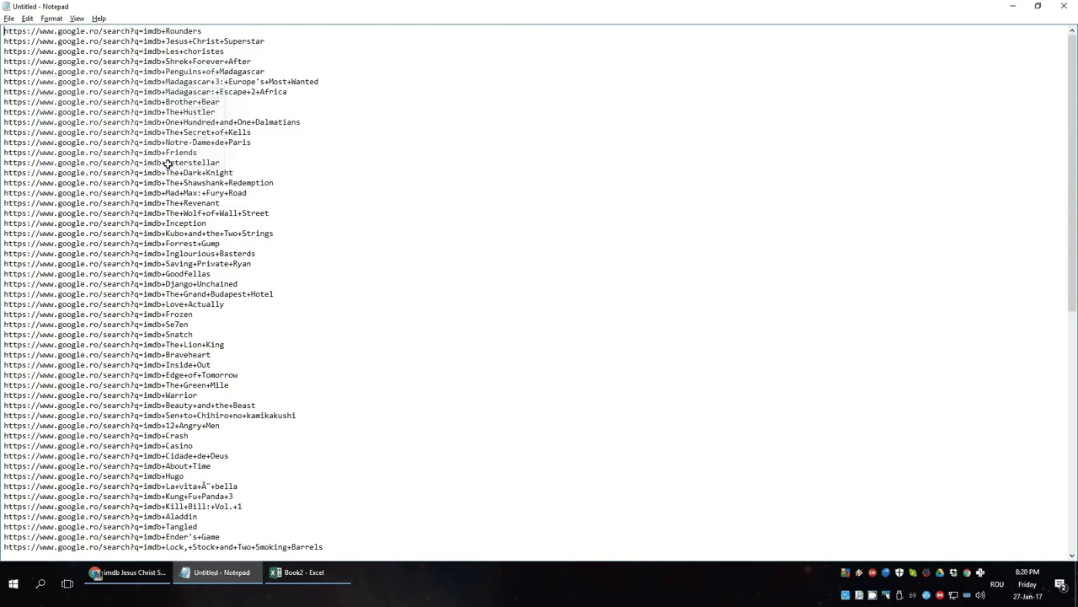
- Select the first 20 search URLs down to the Inception line
key("ctrl+End")
key("ctrl+Home")
key("shift+Down")
key("shift+Down")
key("shift+Down")
key("shift+Down")
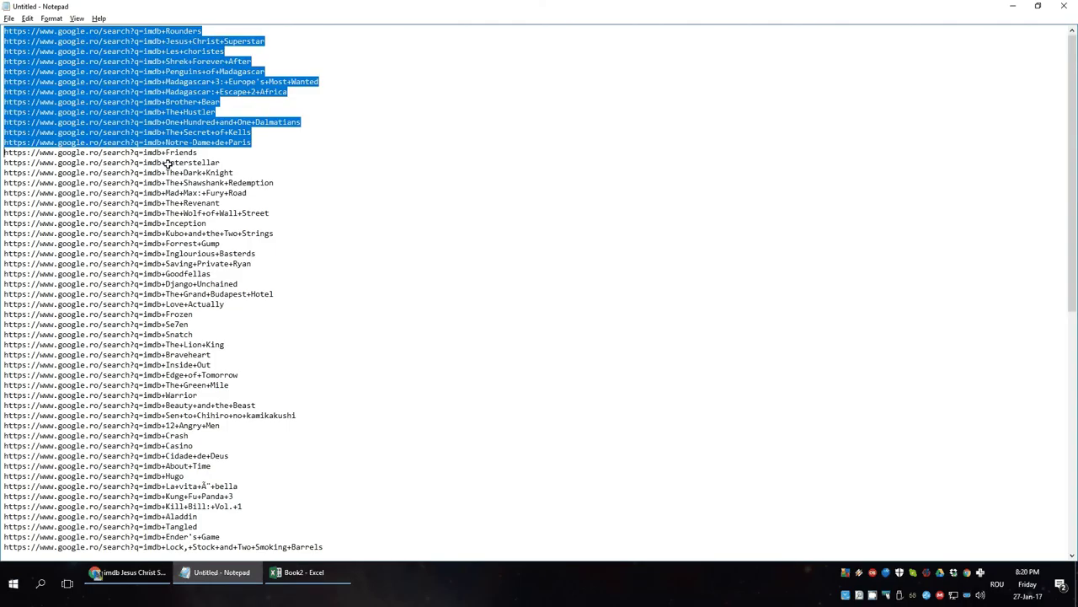
key("shift+Down")
key("shift+Down")
key("shift+Down")
key("alt+Tab")
key("alt+Tab")
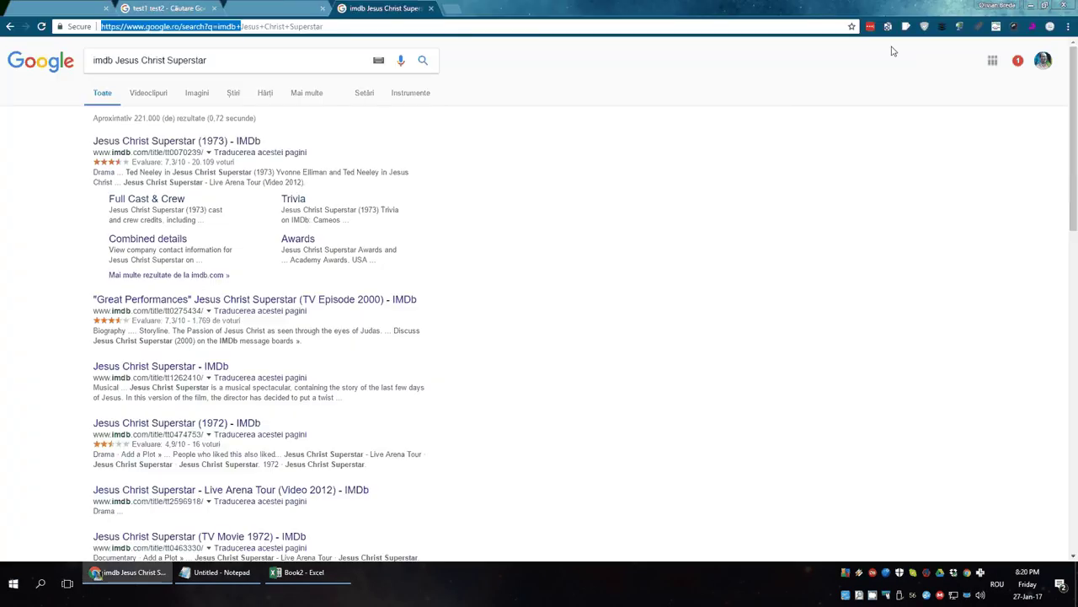
- Open the Export Tabs extension's Web Store page, then return to the Jesus Christ Superstar results
right_click(906, 26)
left_click(929, 43)
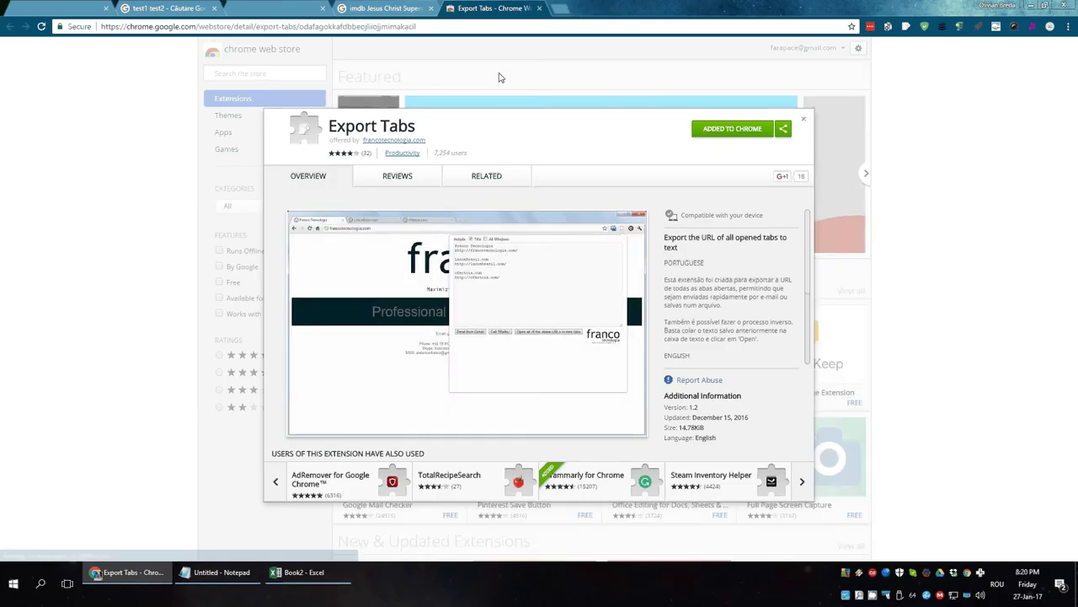
left_click(416, 12)
- Open a fresh tab with the Export Tabs URL box showing
key("alt+Tab")
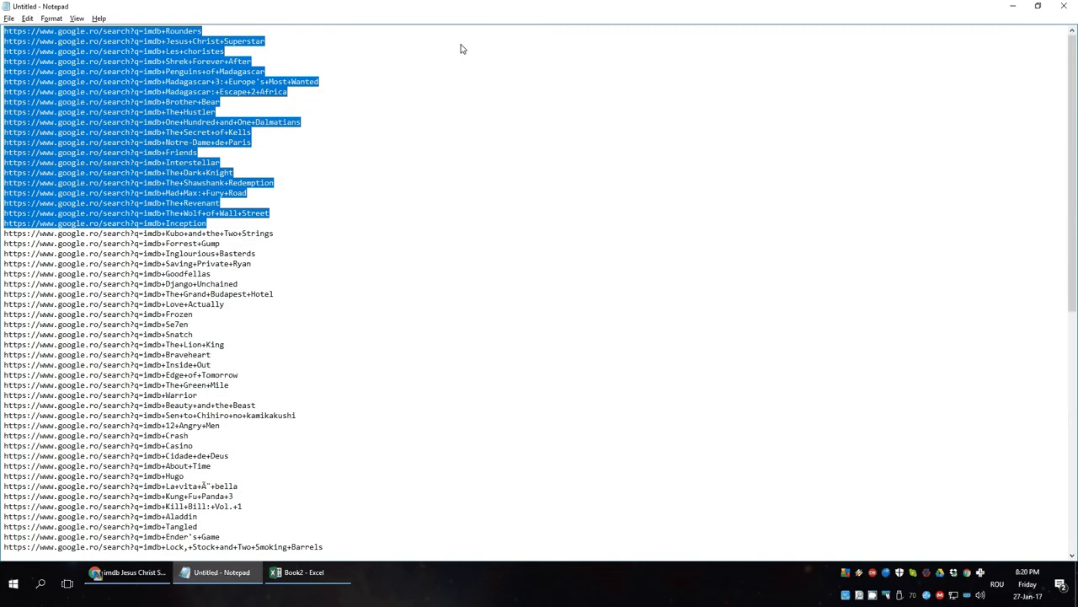
key("alt+Tab")
left_click(907, 26)
left_click(905, 26)
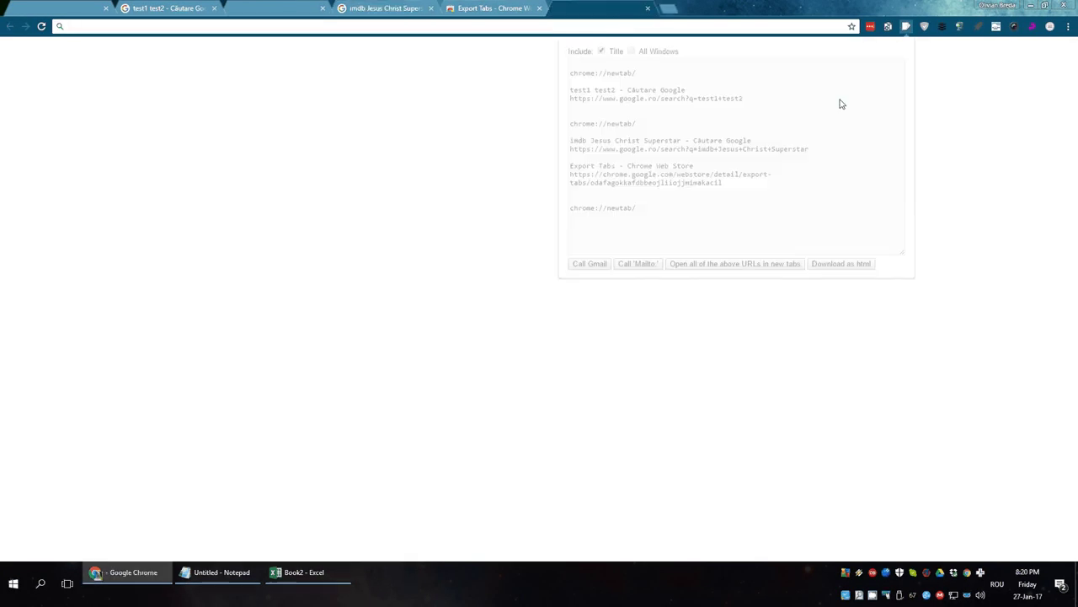
- Open all 20 imdb URLs as tabs and check The Hustler, Interstellar and The Wolf of Wall Street results
left_click(705, 267)
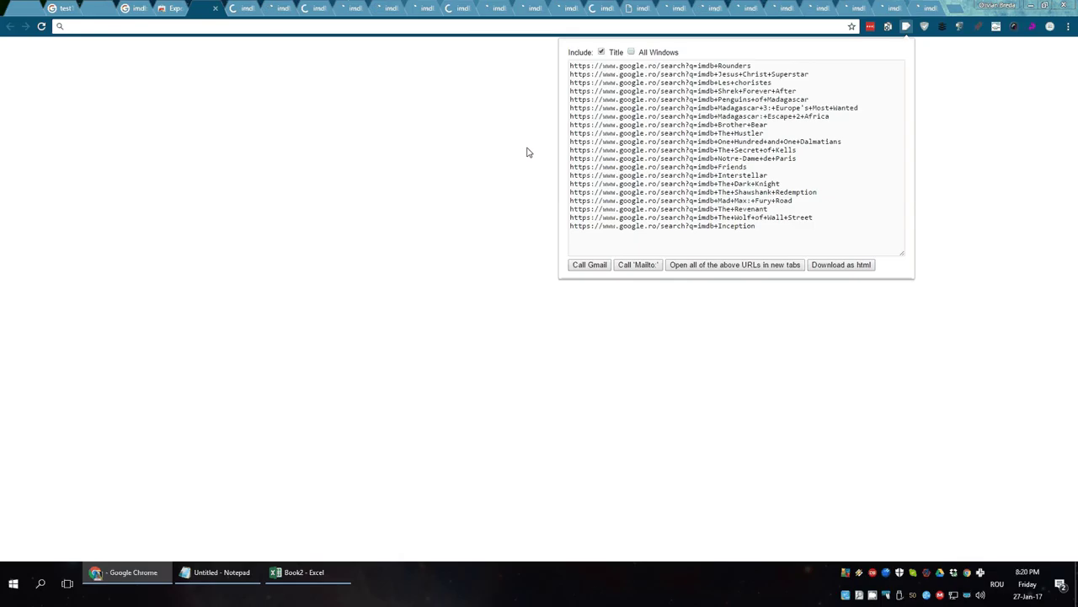
left_click(527, 8)
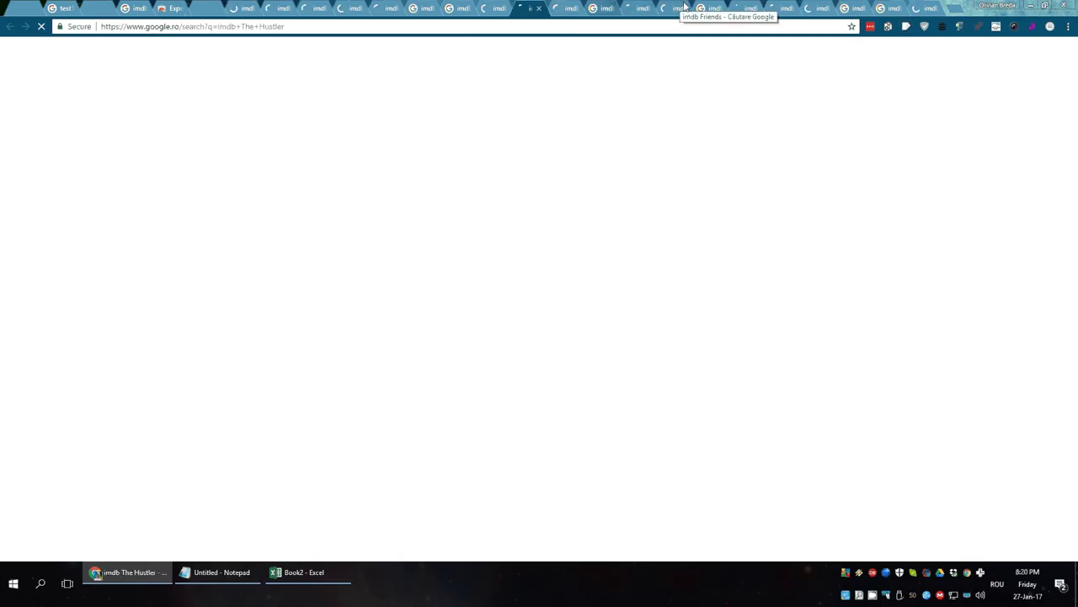
left_click(723, 7)
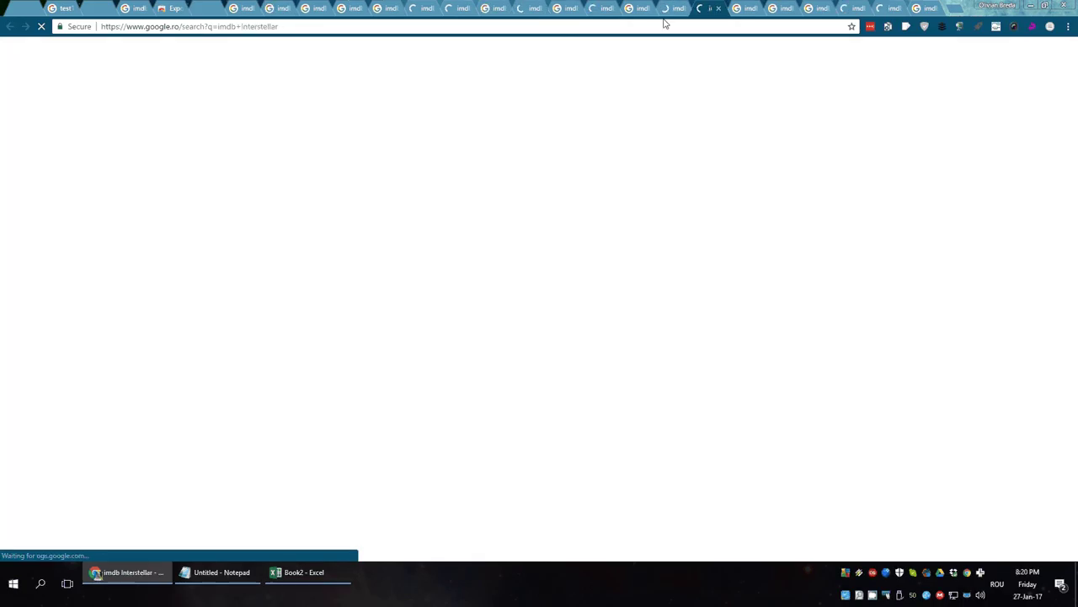
key("alt+Tab")
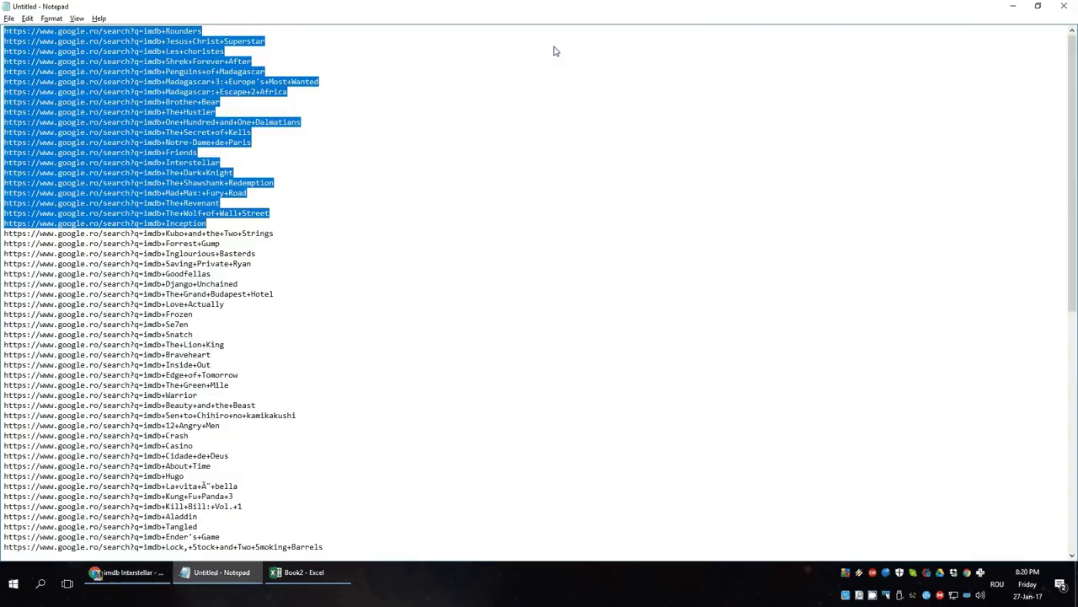
scroll(399, 205, "down", 5)
key("alt+Tab")
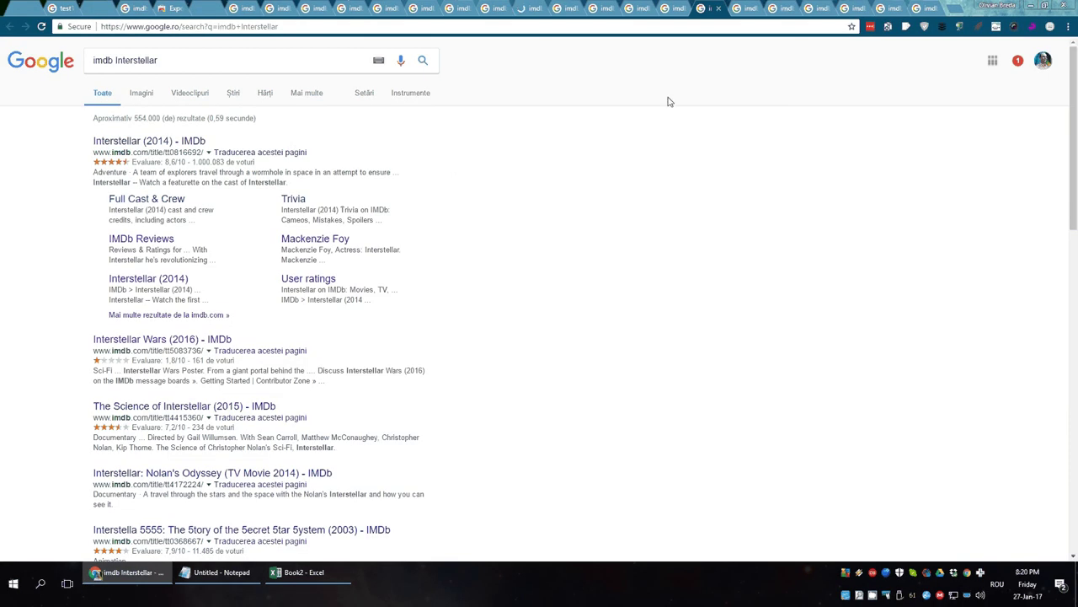
left_click(880, 7)
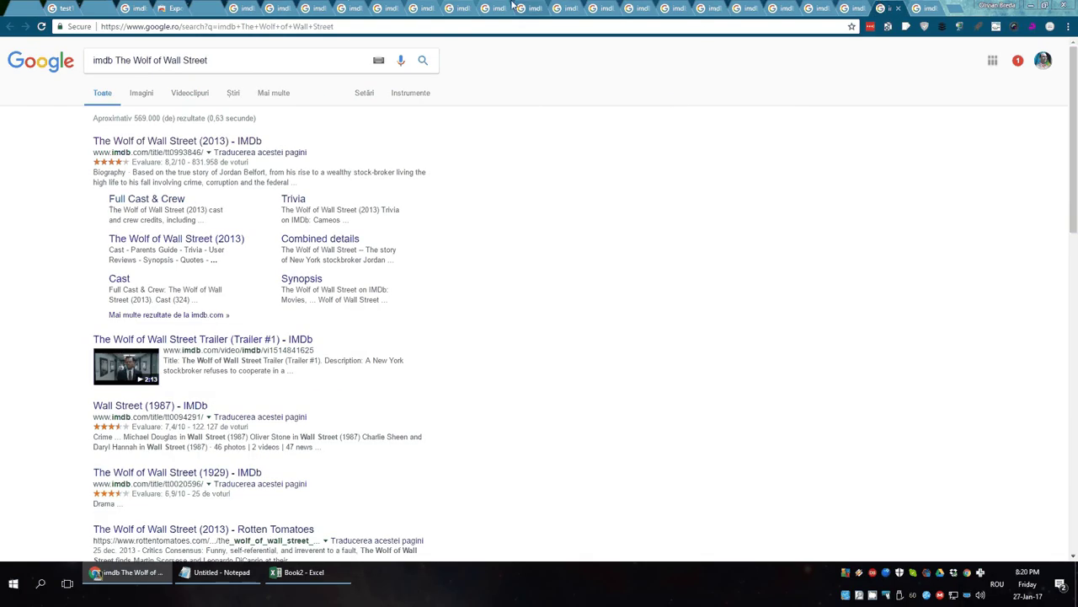